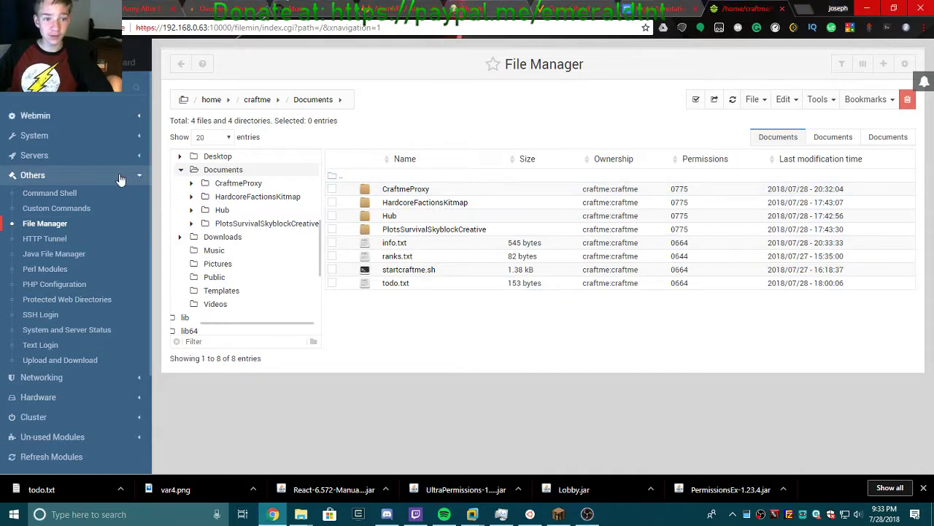
Step: Show the System Information dashboard and start the Command Shell
left_click(132, 64)
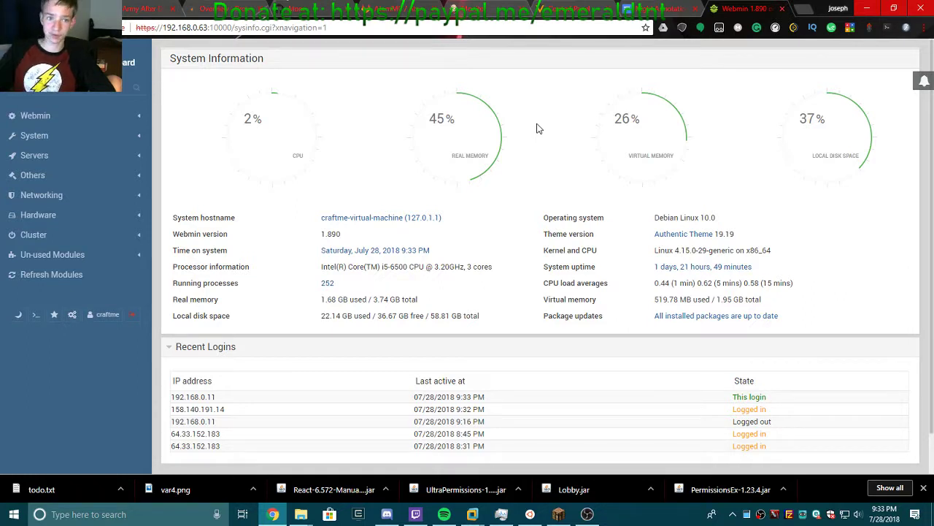
left_click(51, 157)
left_click(50, 162)
left_click(42, 181)
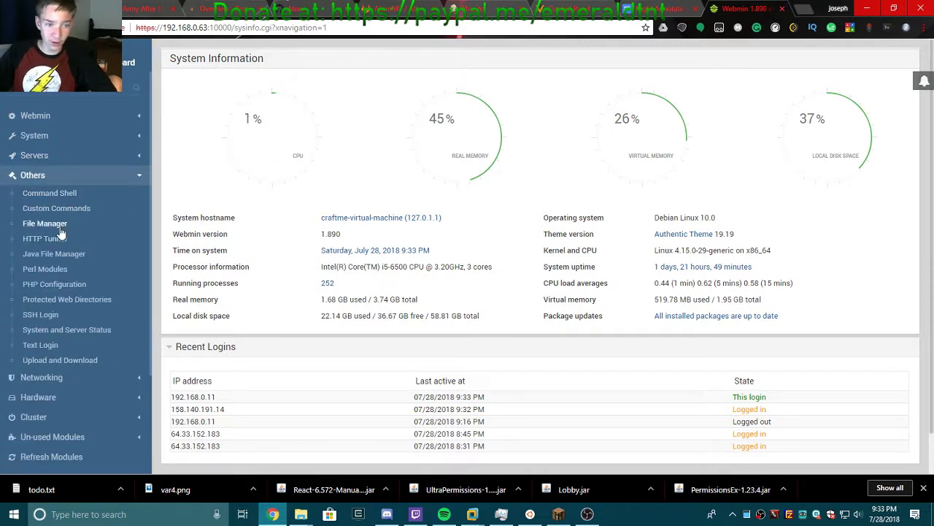
left_click(48, 192)
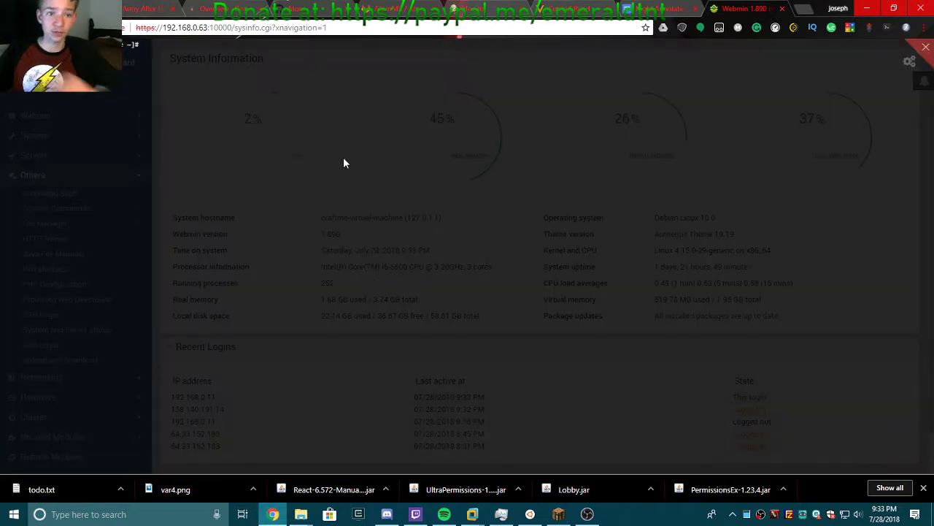
Step: Change the shell's working directory to Documents with the cd command
type("cd")
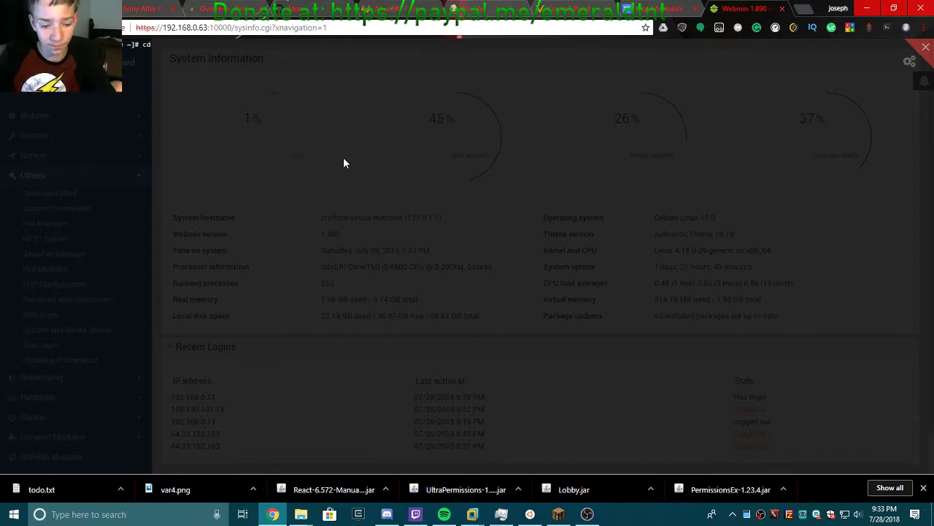
type(" ~")
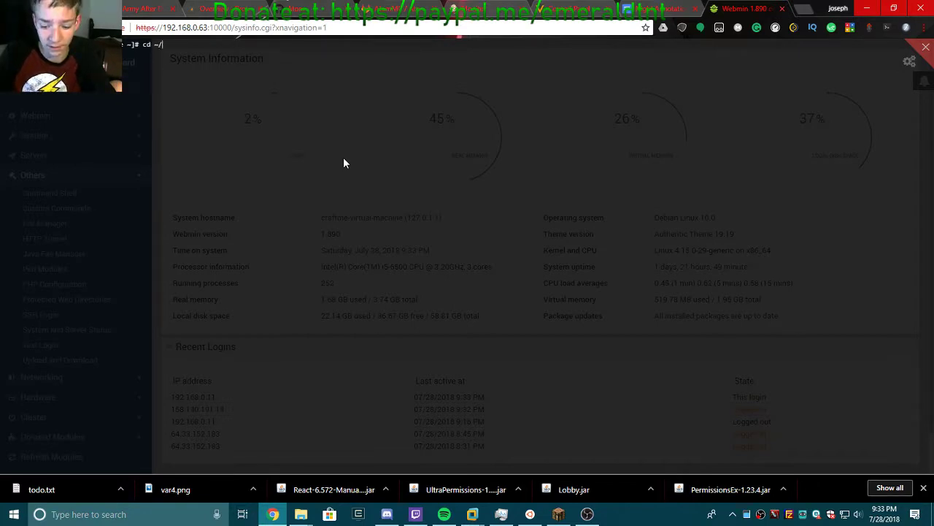
type("/Do")
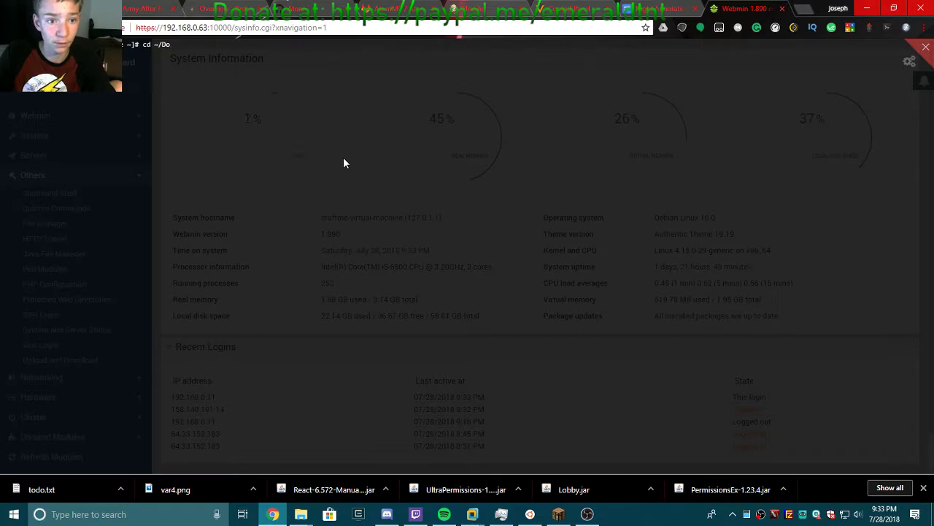
type("cum")
key("BackSpace")
key("BackSpace")
key("BackSpace")
key("BackSpace")
key("BackSpace")
key("BackSpace")
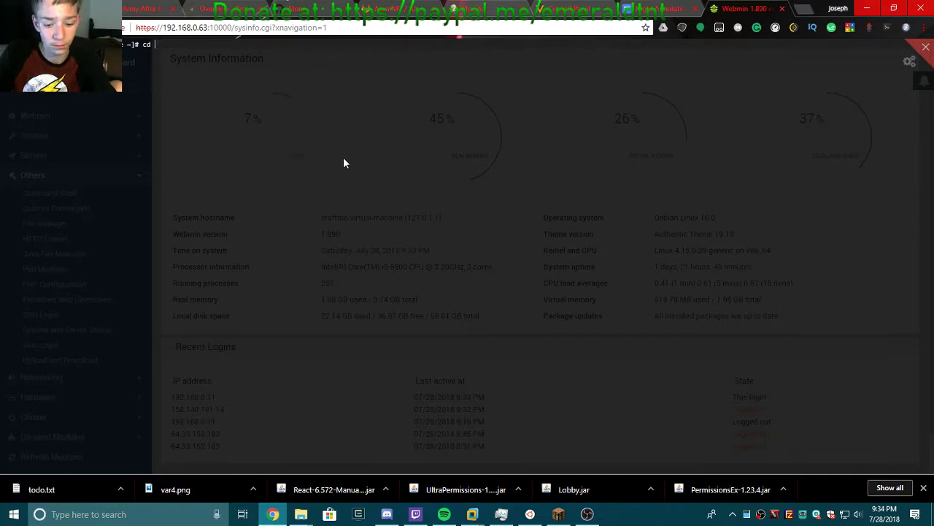
type("Do")
key("Tab")
type("cum")
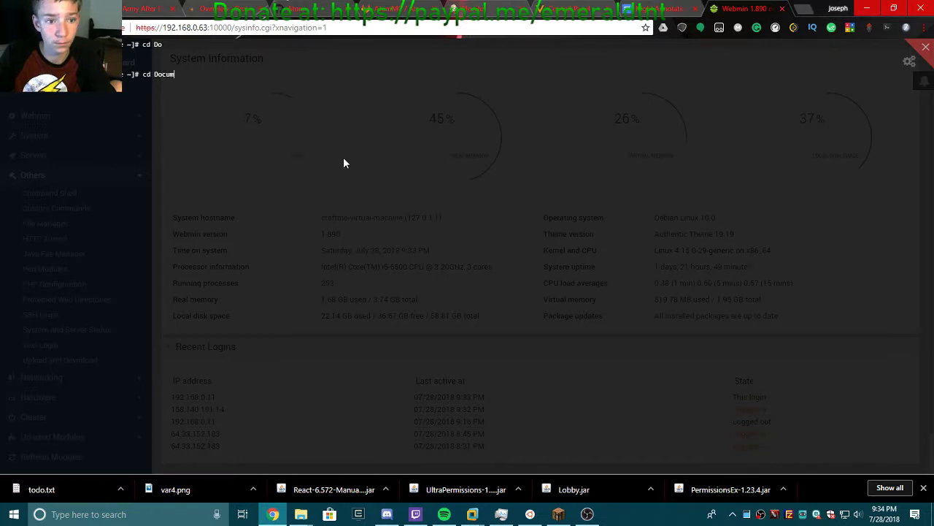
key("Tab")
key("Return")
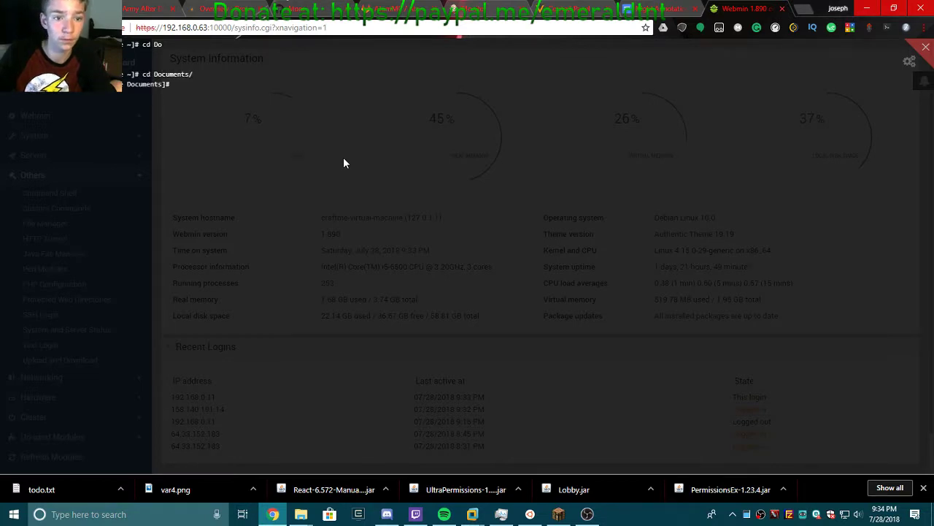
Step: List the contents of the Documents directory with ls and close the shell
type("ls")
key("Return")
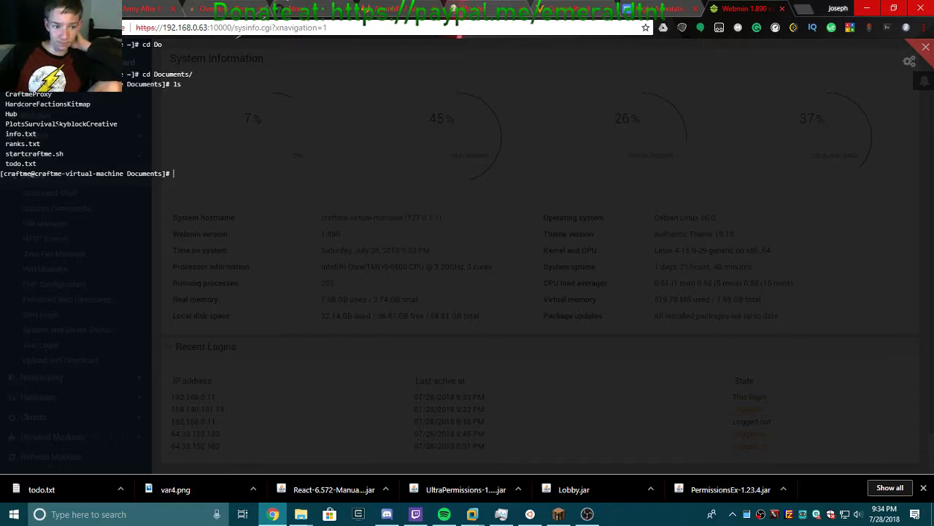
left_click(927, 46)
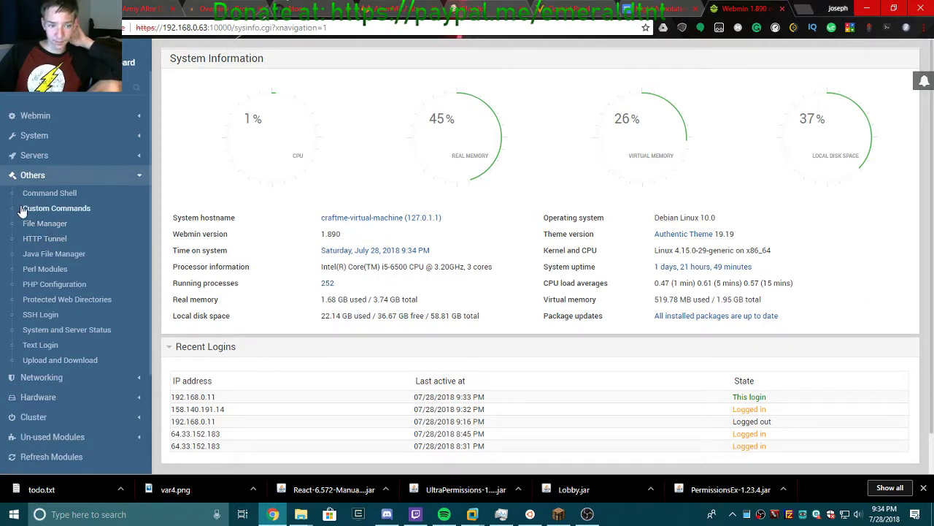
Step: Open the File Manager and go to the /home/craftme/Documents directory
left_click(44, 224)
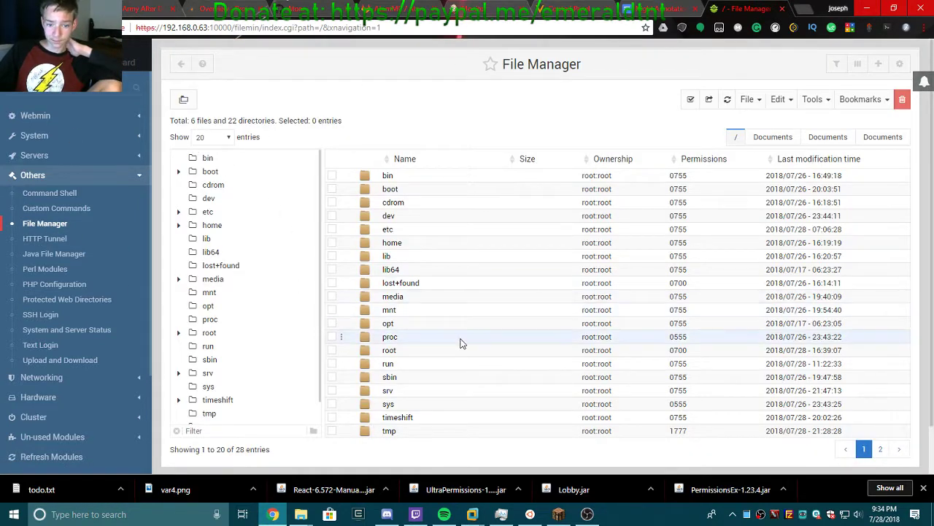
left_click(386, 248)
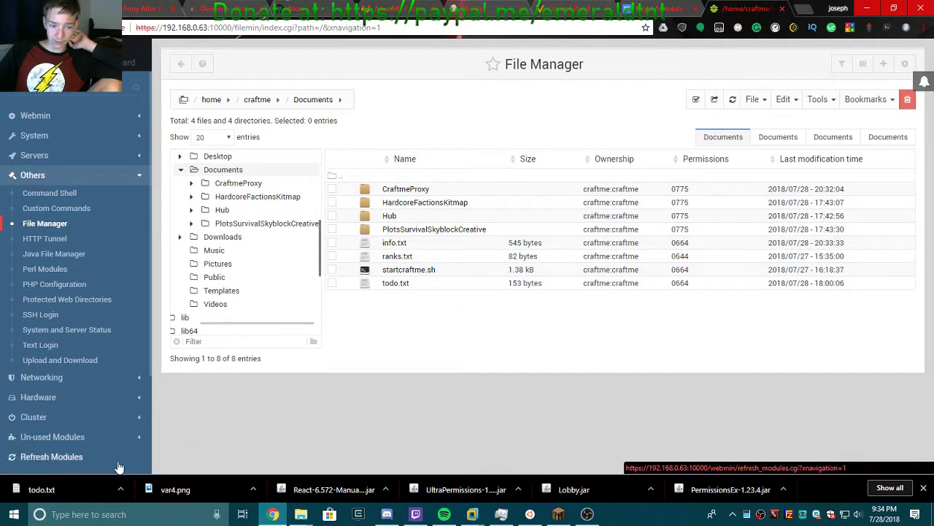
left_click(331, 243)
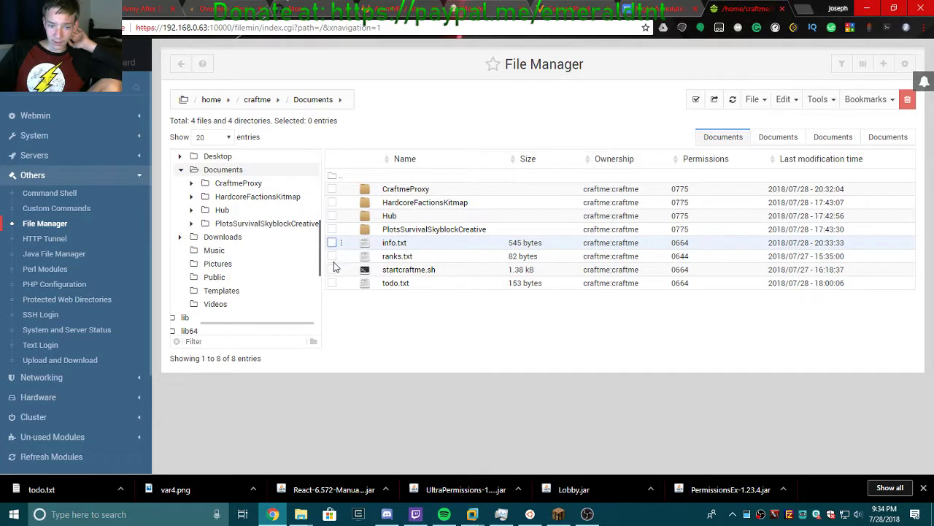
left_click(331, 256)
left_click(331, 269)
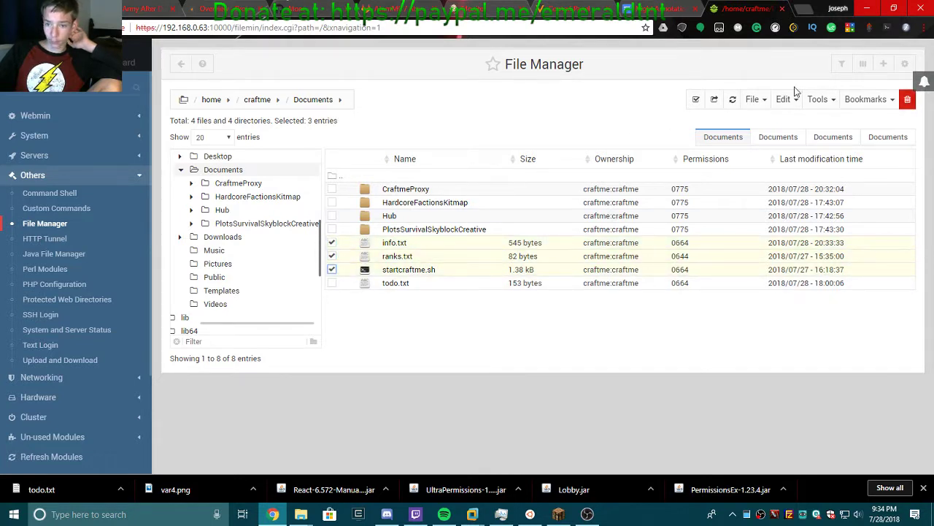
left_click(754, 99)
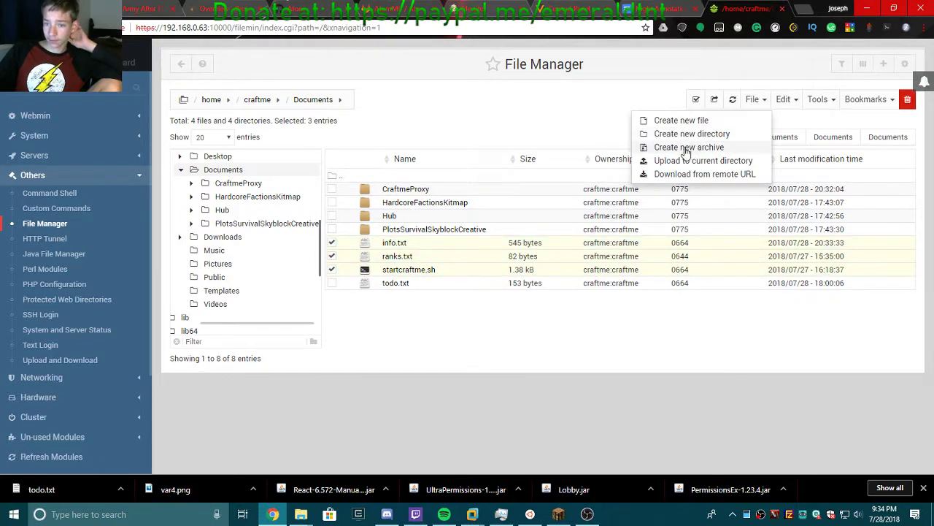
left_click(430, 323)
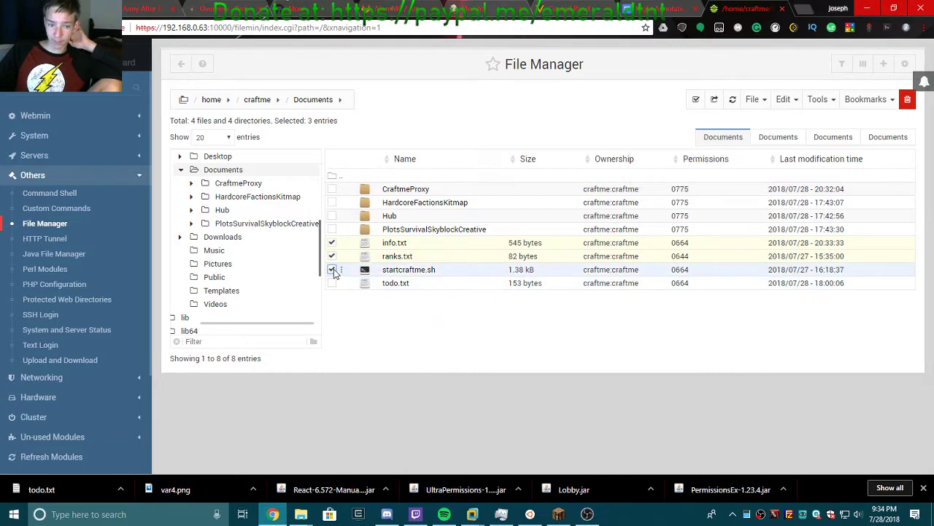
left_click(331, 269)
left_click(331, 256)
left_click(331, 243)
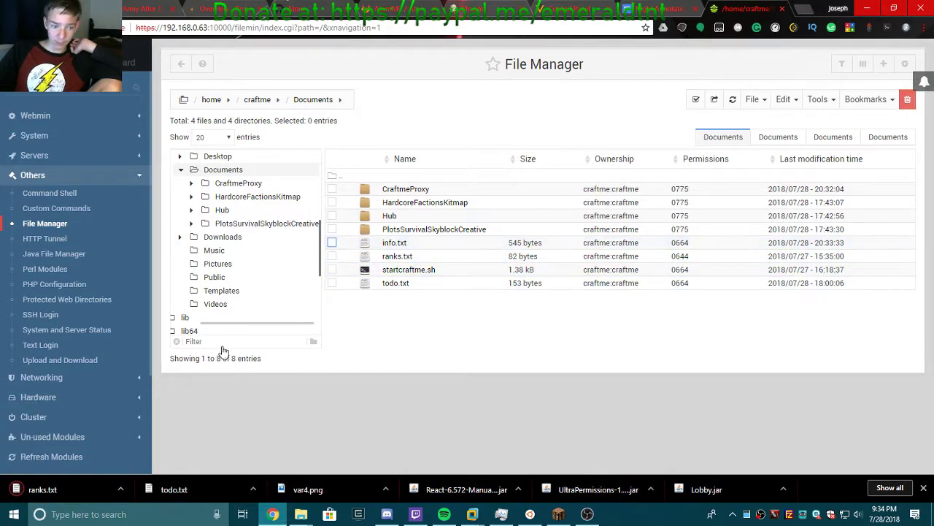
Step: View the downloaded ranks.txt in Notepad and delete that copy from the local Downloads folder
right_click(77, 476)
left_click(103, 448)
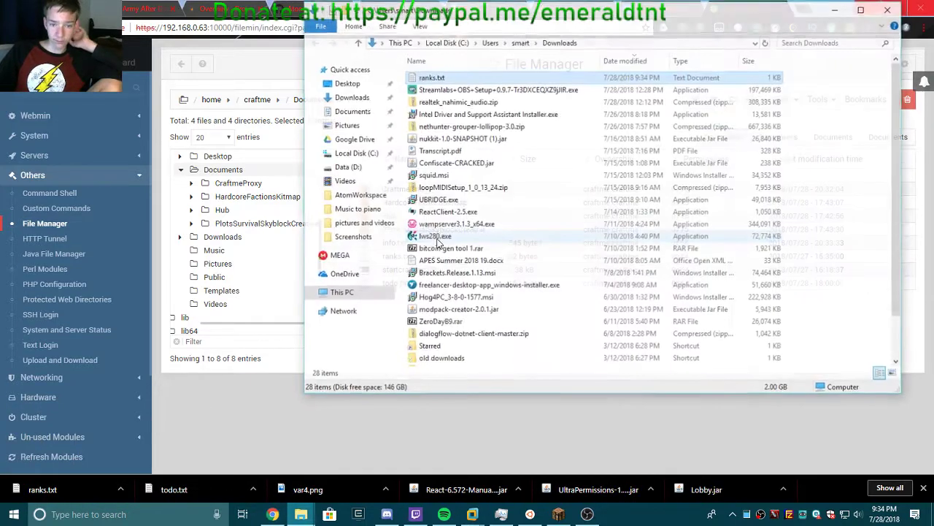
double_click(470, 77)
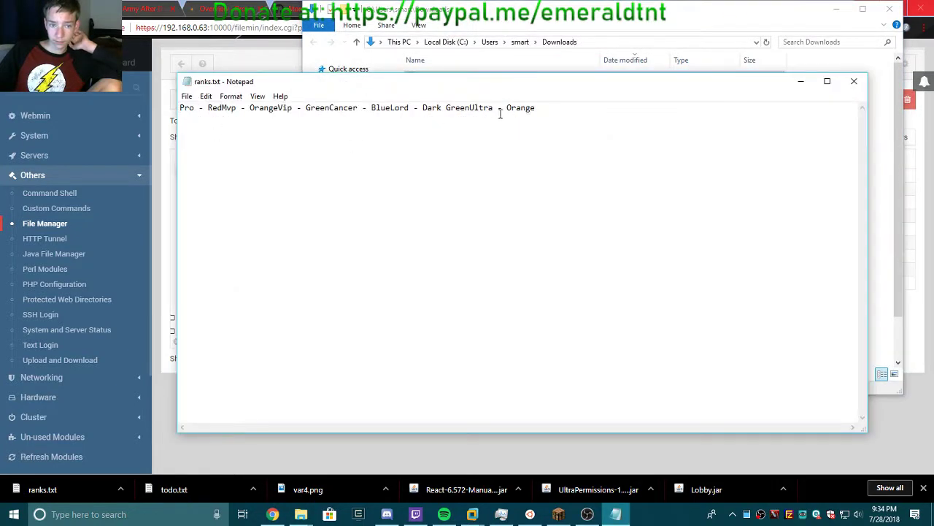
left_click(853, 82)
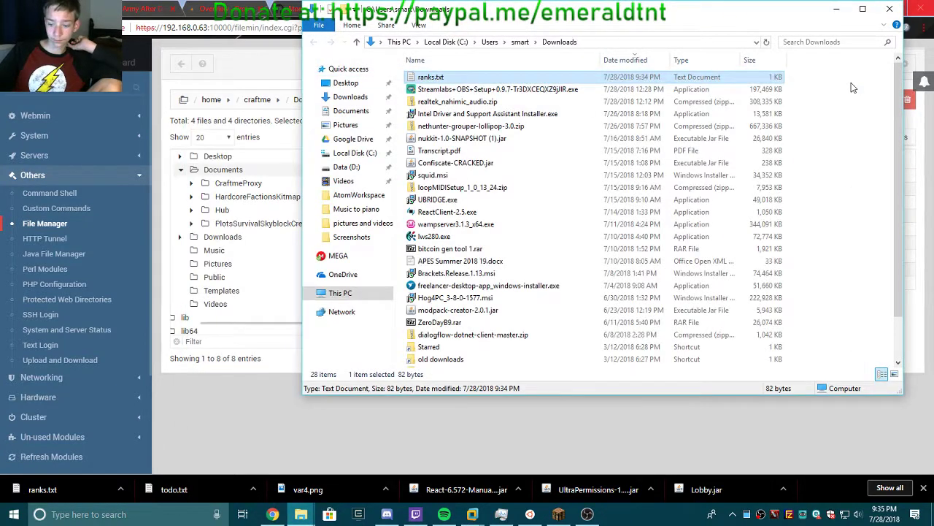
key("Delete")
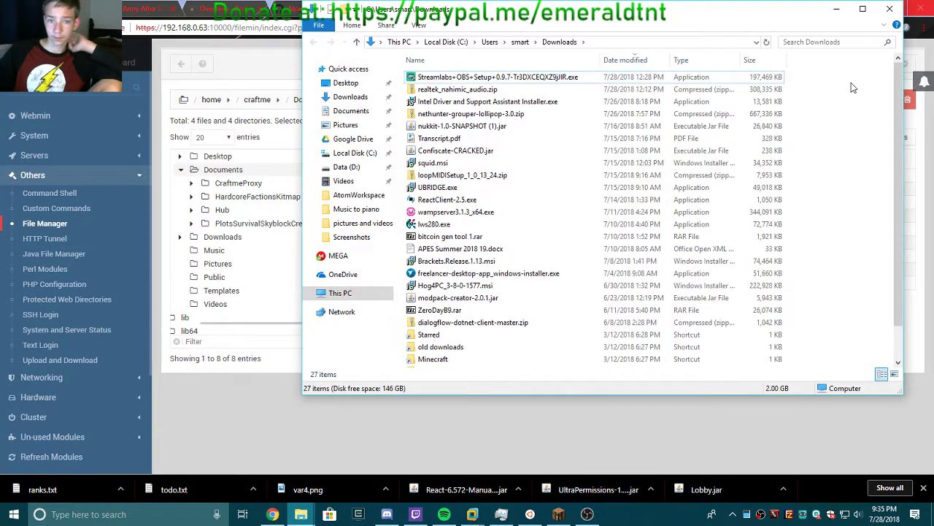
left_click(890, 9)
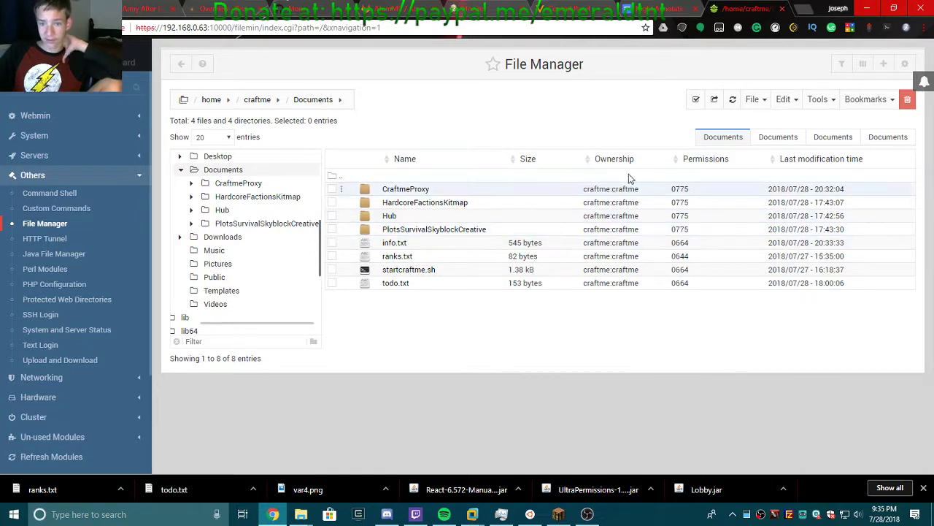
Step: Upload var4.png from the local AtomWorkspace folder to the server's Documents directory
left_click(784, 106)
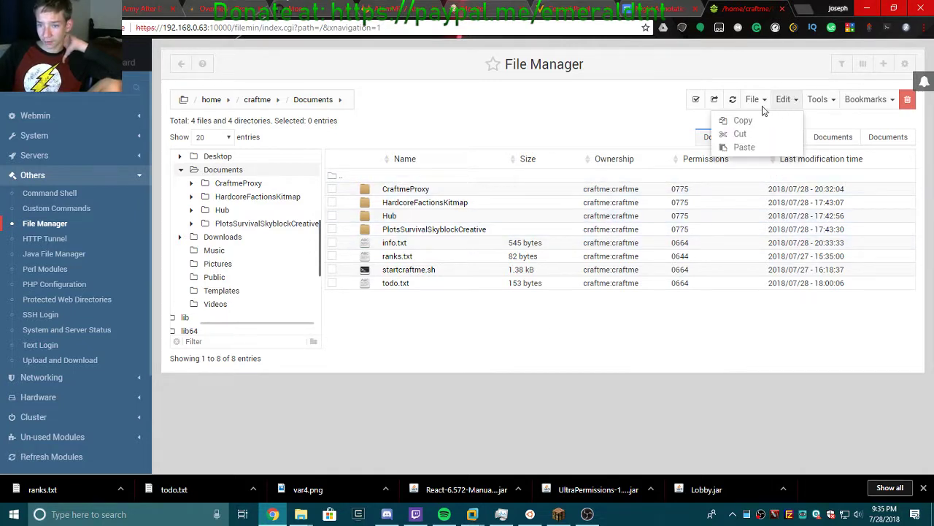
left_click(755, 102)
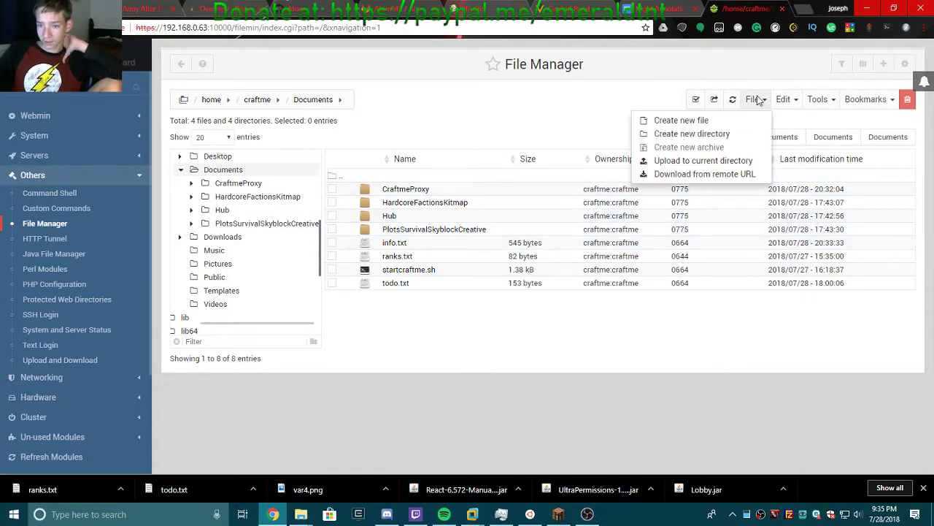
left_click(721, 165)
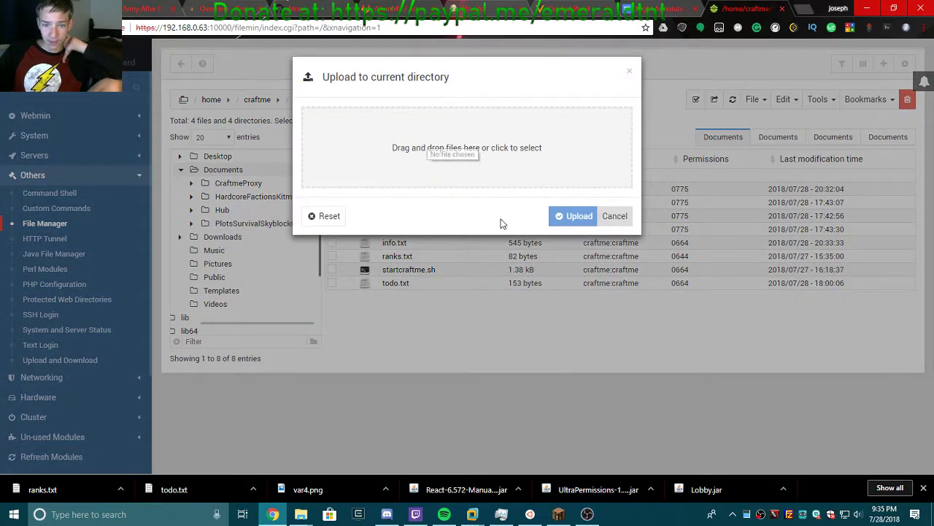
left_click_drag(456, 489, 439, 151)
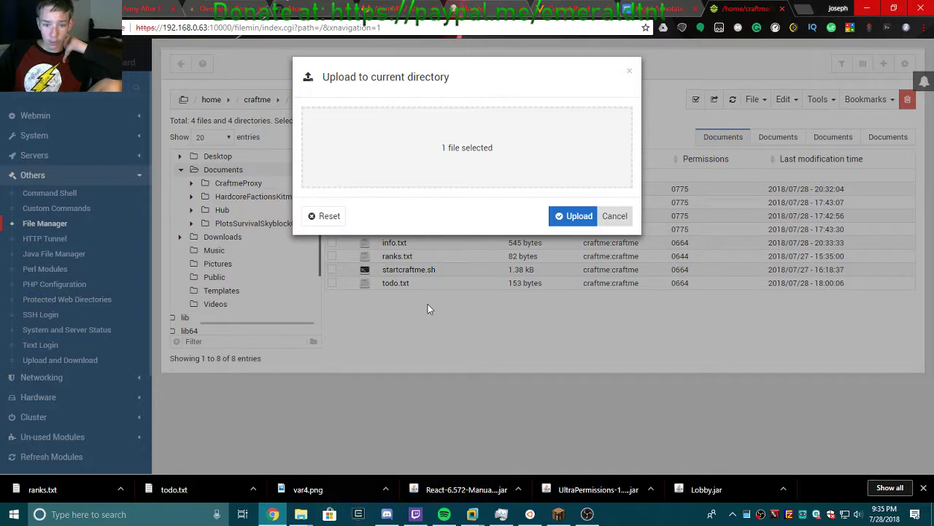
left_click(537, 143)
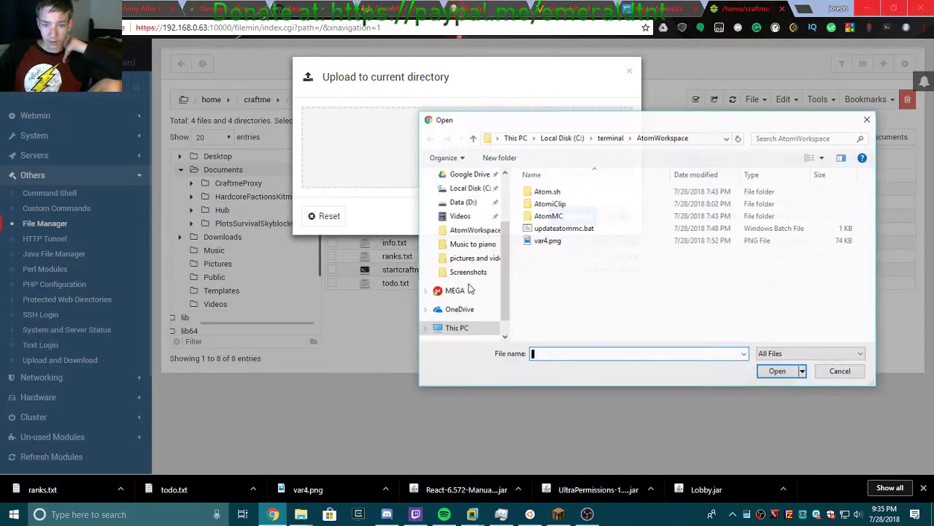
left_click(584, 241)
left_click(775, 371)
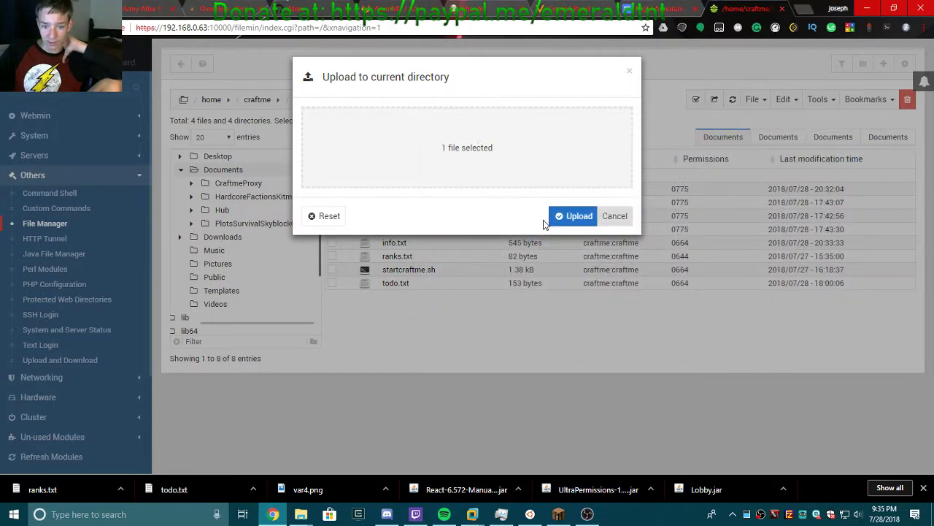
left_click(573, 218)
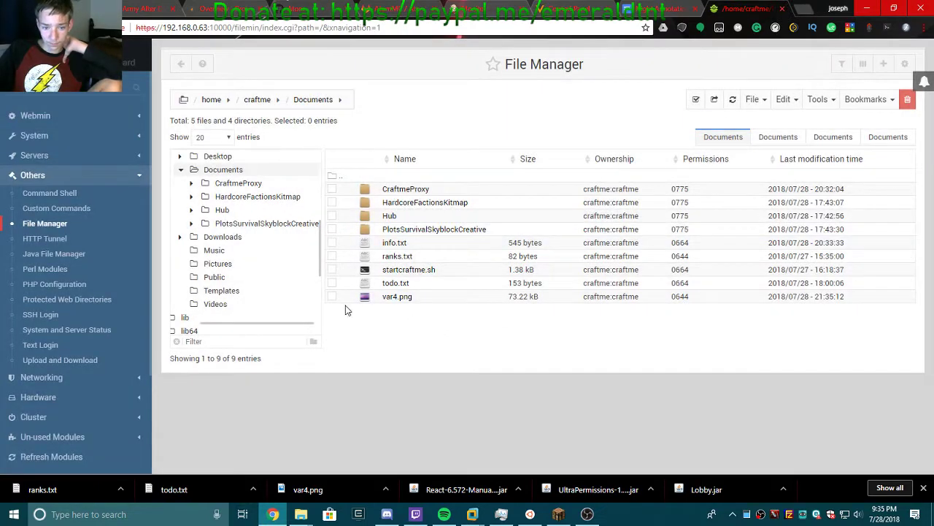
Step: Refresh the Documents listing and delete var4.png from the server's Documents directory
left_click(332, 296)
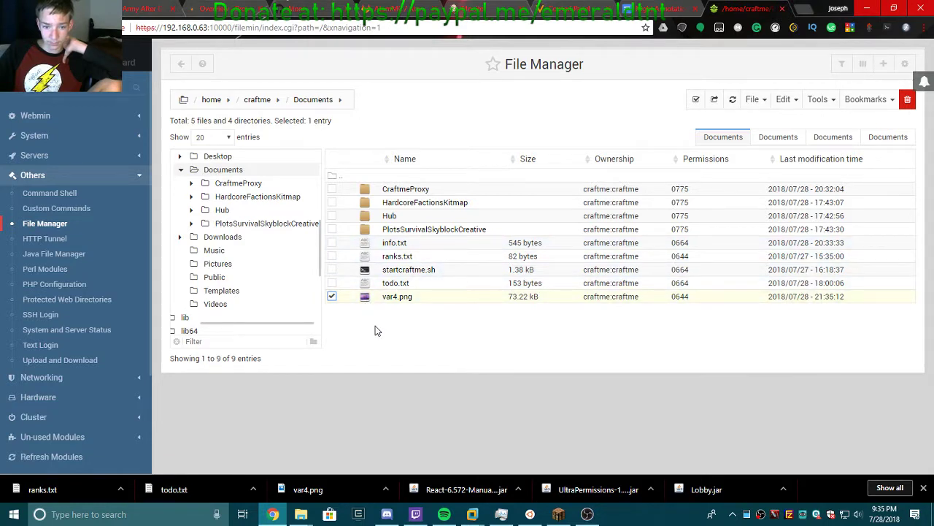
left_click(734, 102)
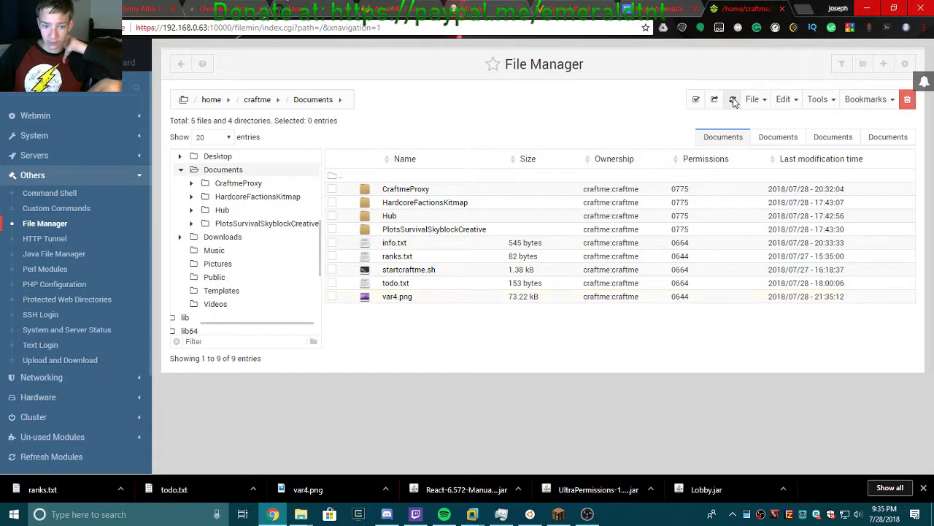
left_click(332, 296)
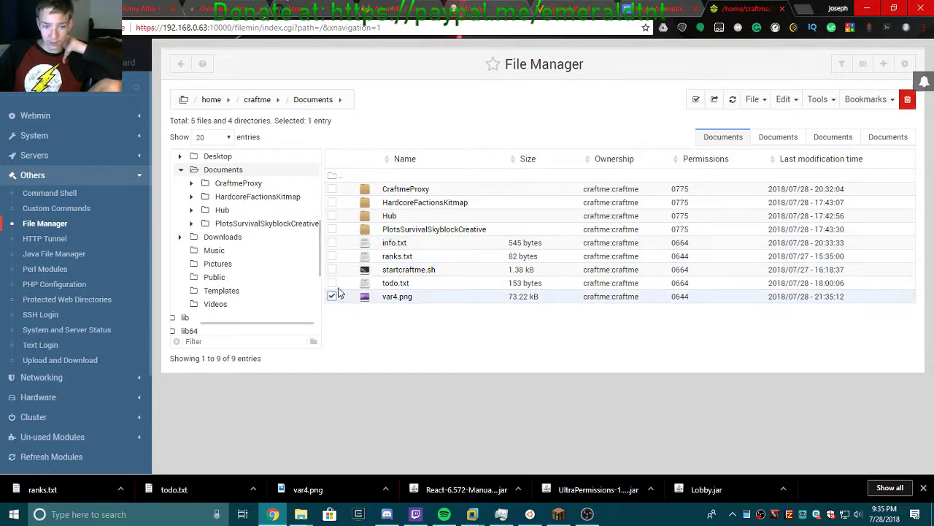
left_click(765, 102)
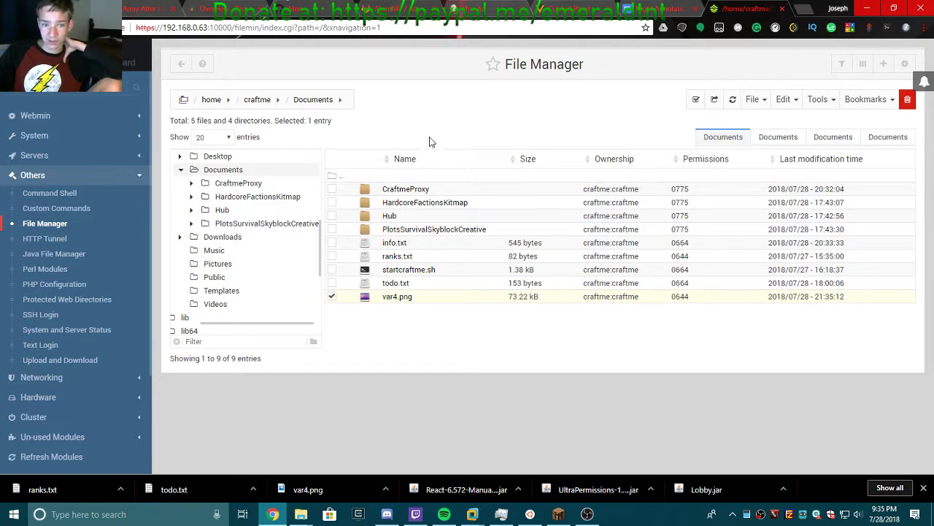
right_click(343, 299)
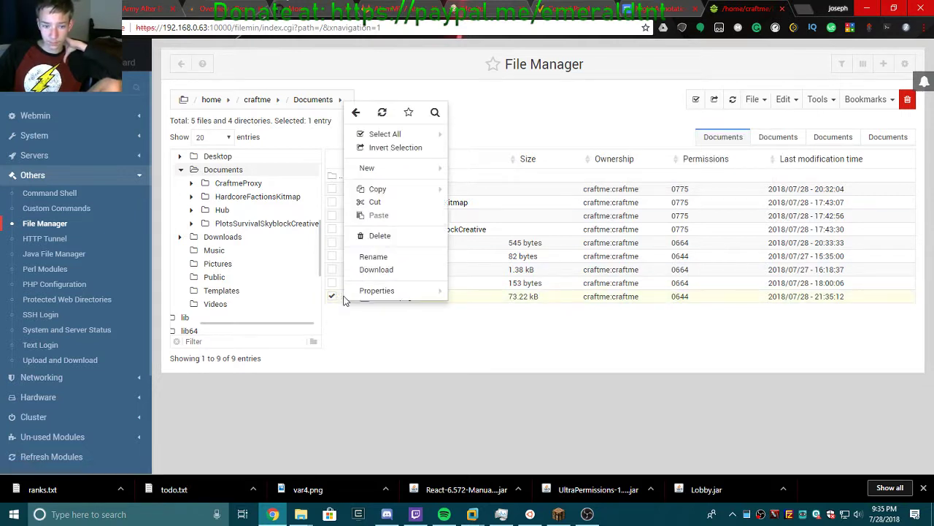
right_click(485, 301)
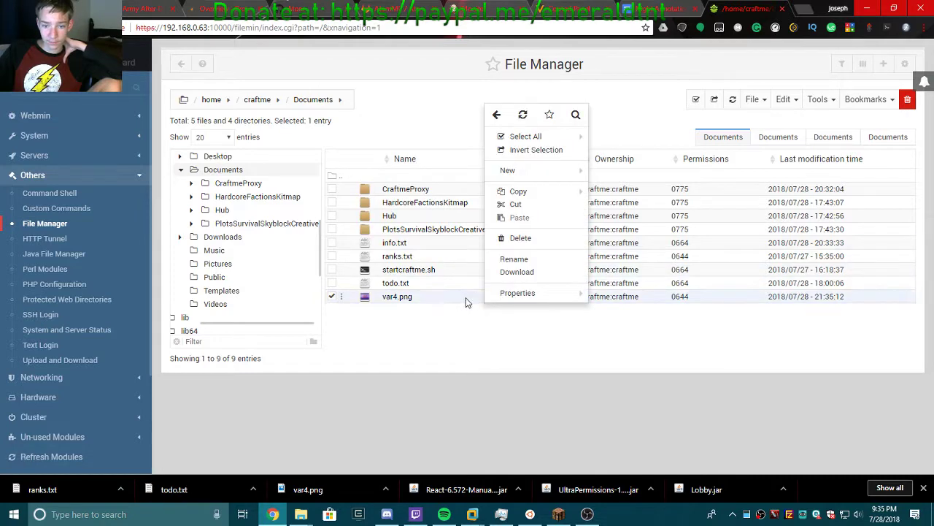
left_click(510, 238)
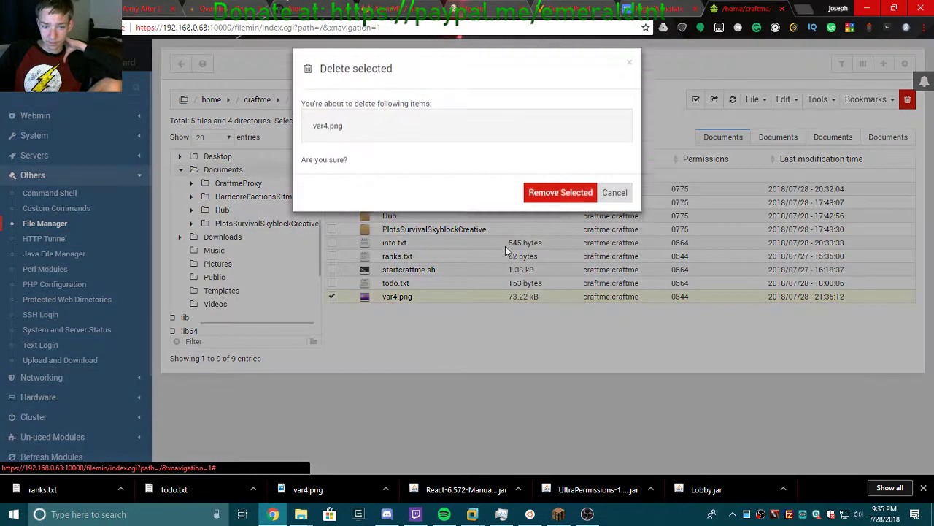
left_click(555, 202)
Step: View todo.txt from the Documents directory in the built-in editor, close it without changes and deselect the file
left_click(416, 286)
right_click(417, 286)
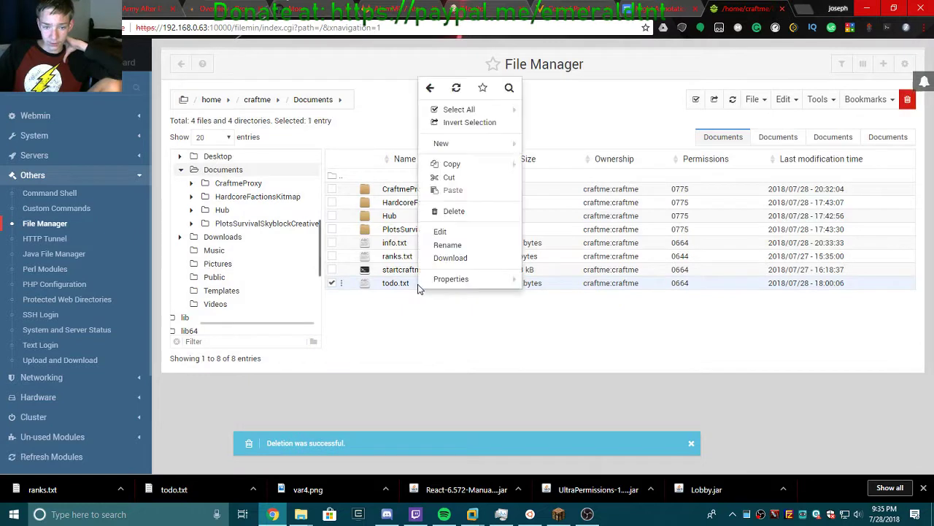
mouse_move(465, 169)
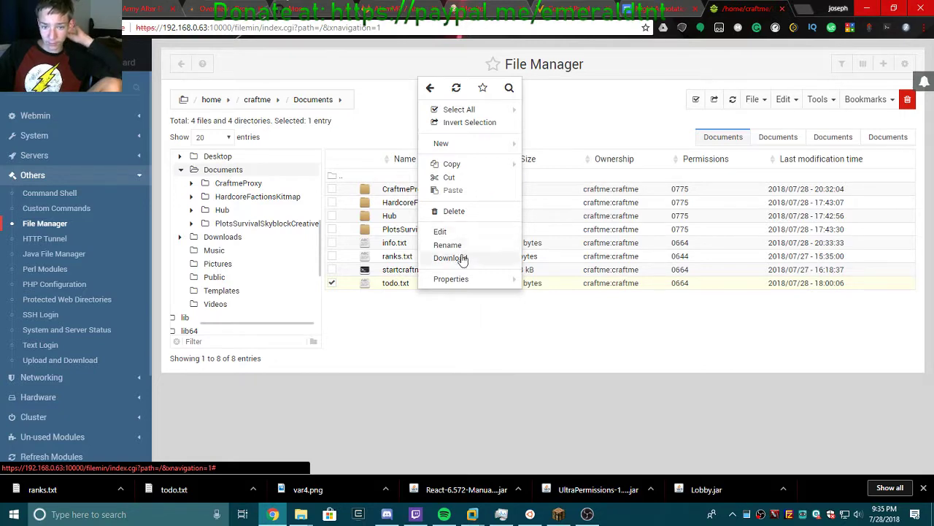
left_click(440, 232)
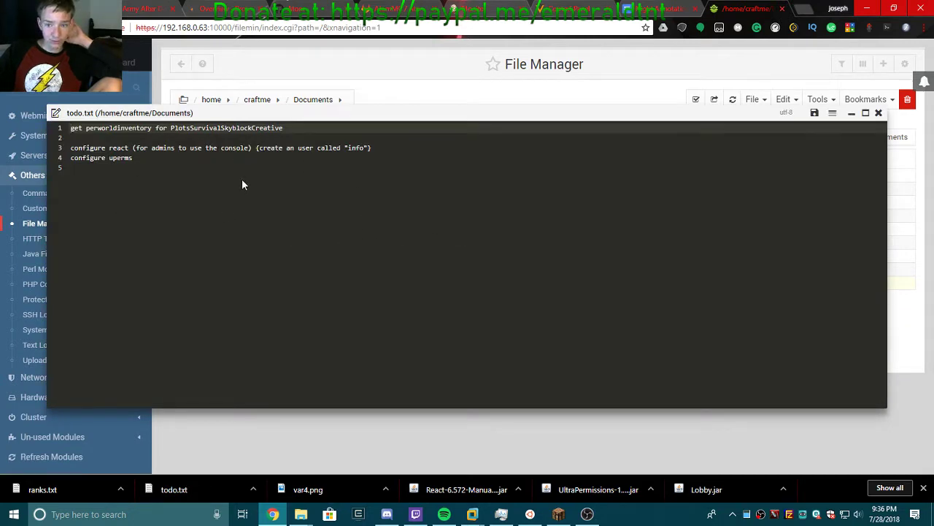
left_click_drag(182, 115, 192, 98)
left_click(204, 185)
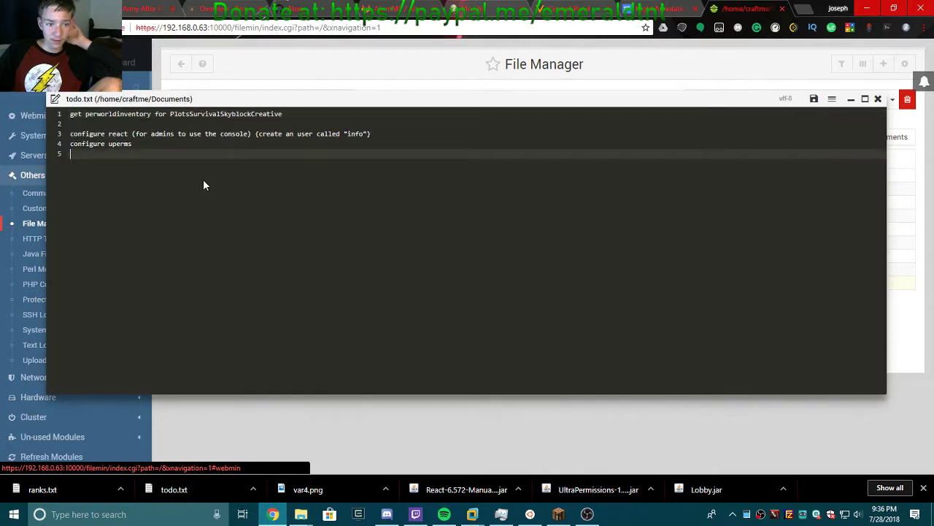
left_click(879, 100)
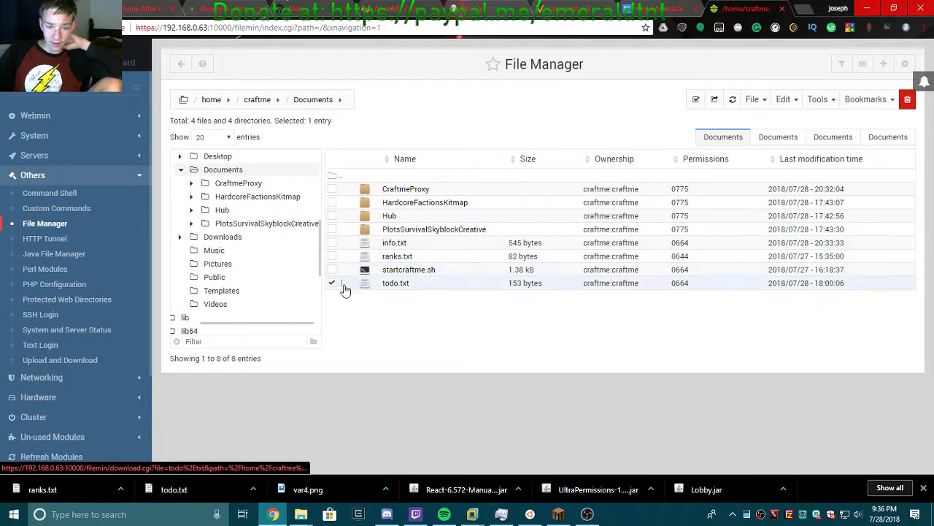
left_click(332, 284)
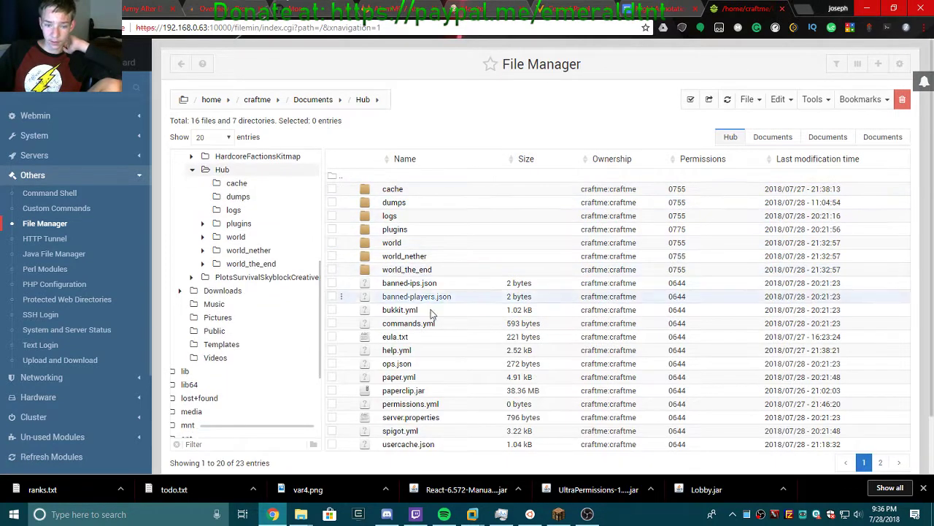
Step: Open ops.json from the Documents/Hub directory for editing and remove the second operator entry, lines 8 to 13
right_click(396, 365)
left_click(431, 312)
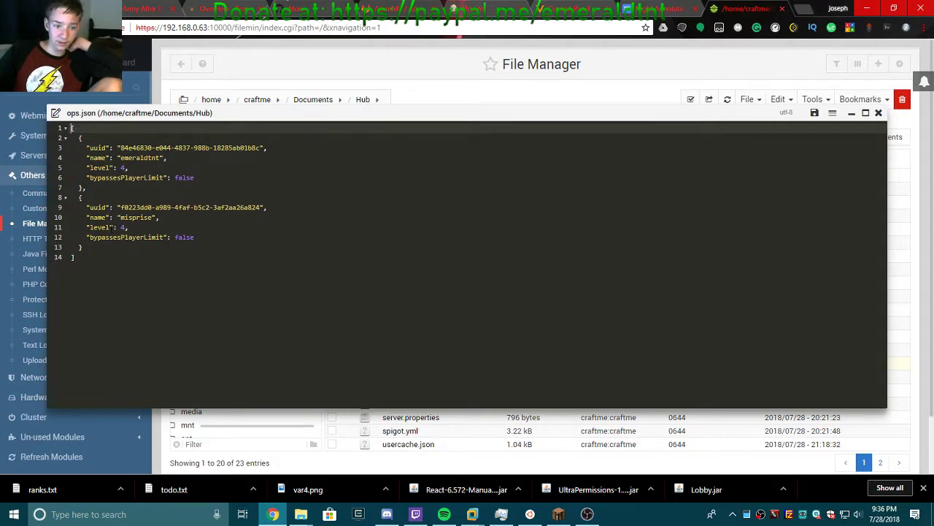
left_click_drag(159, 263, 46, 189)
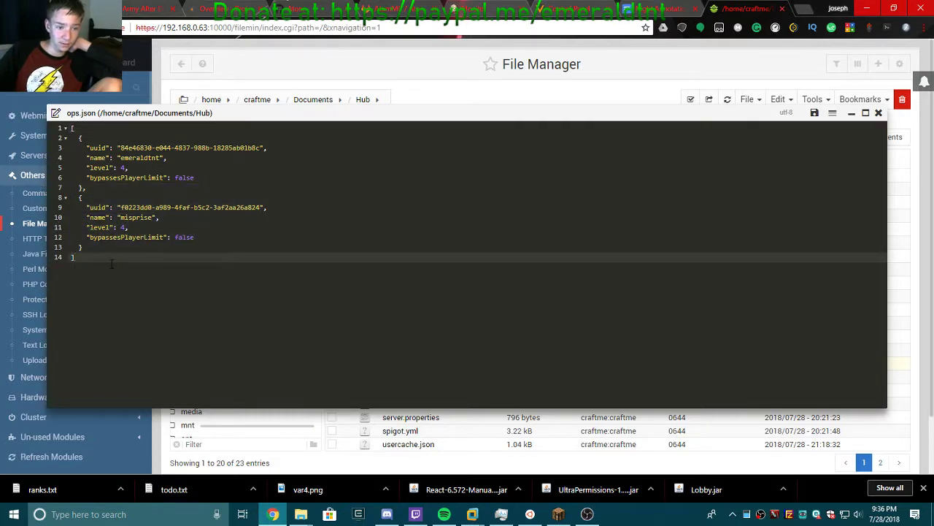
left_click_drag(112, 264, 67, 199)
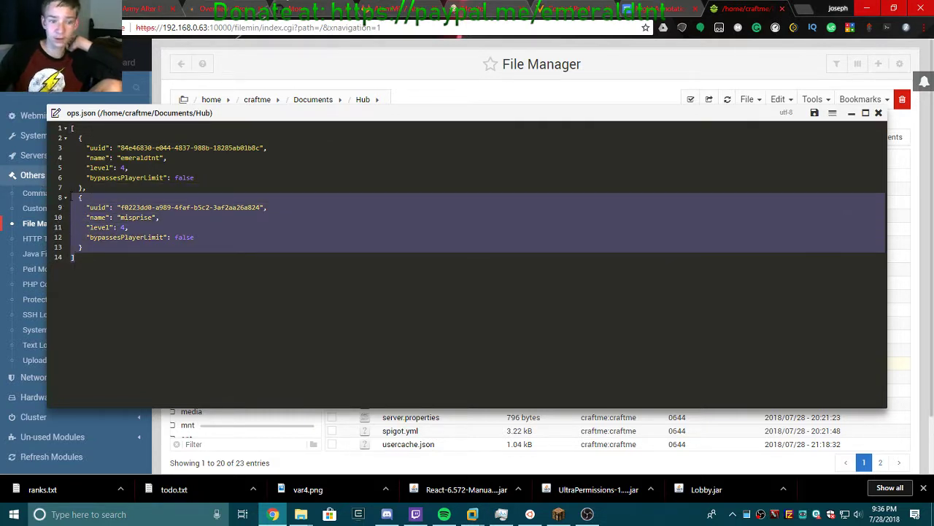
key("BackSpace")
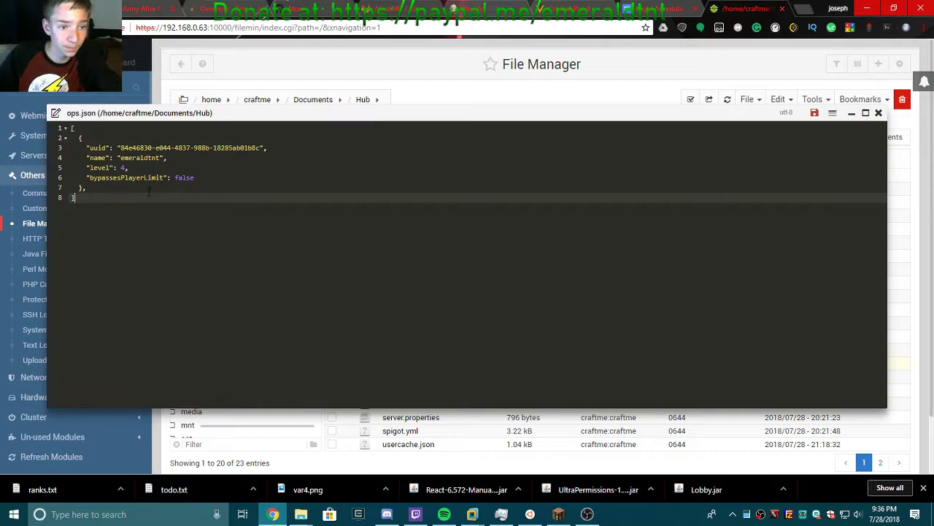
Step: Save the edited ops.json on the server and close the editor
key("ctrl+s")
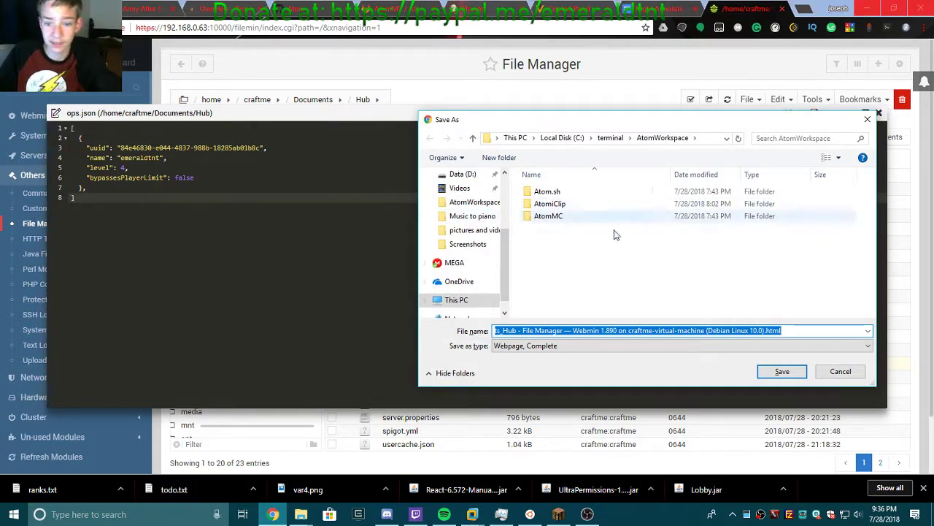
left_click(850, 374)
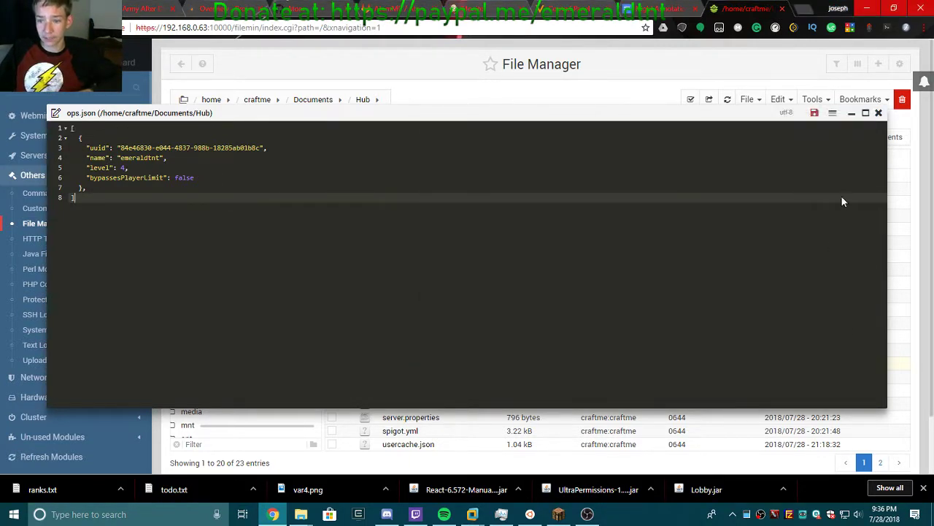
left_click(815, 114)
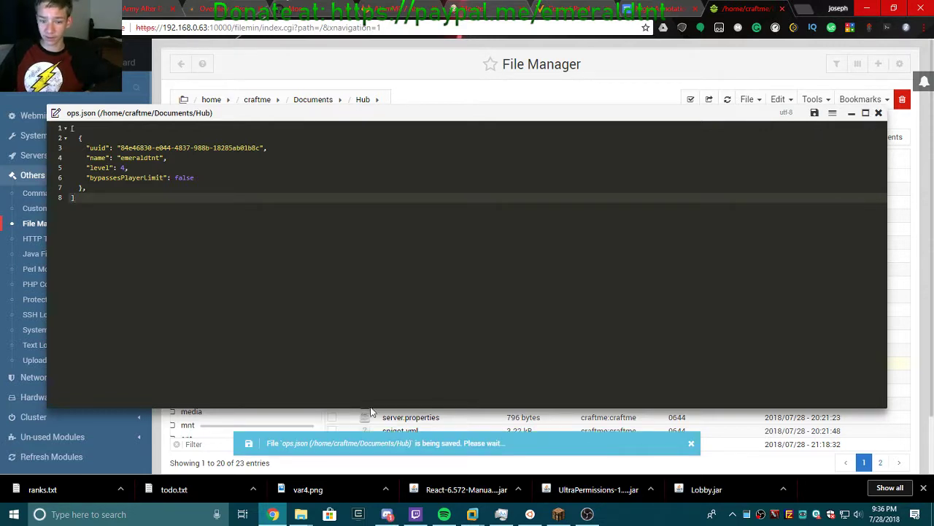
left_click(689, 444)
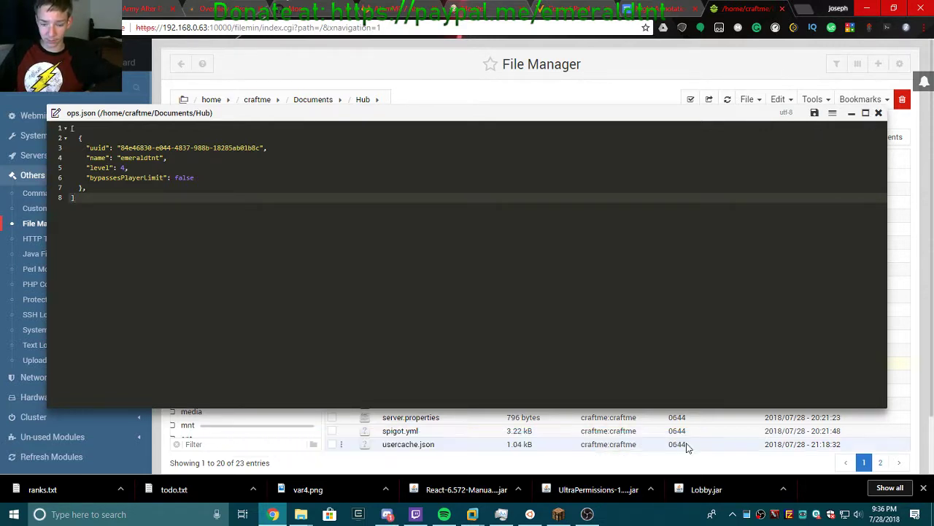
left_click(814, 113)
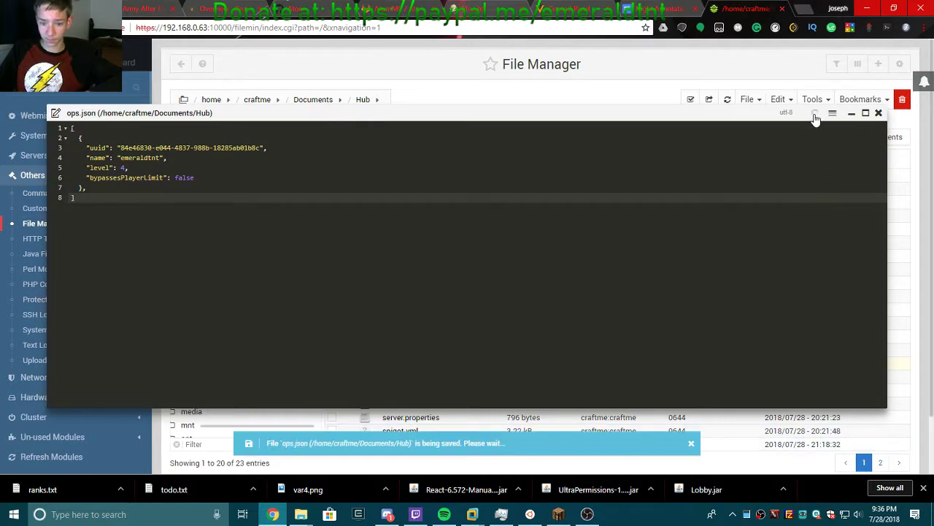
left_click(879, 113)
Step: Reopen ops.json in the Hub directory to check its saved contents, close it and deselect the file
left_click(332, 364)
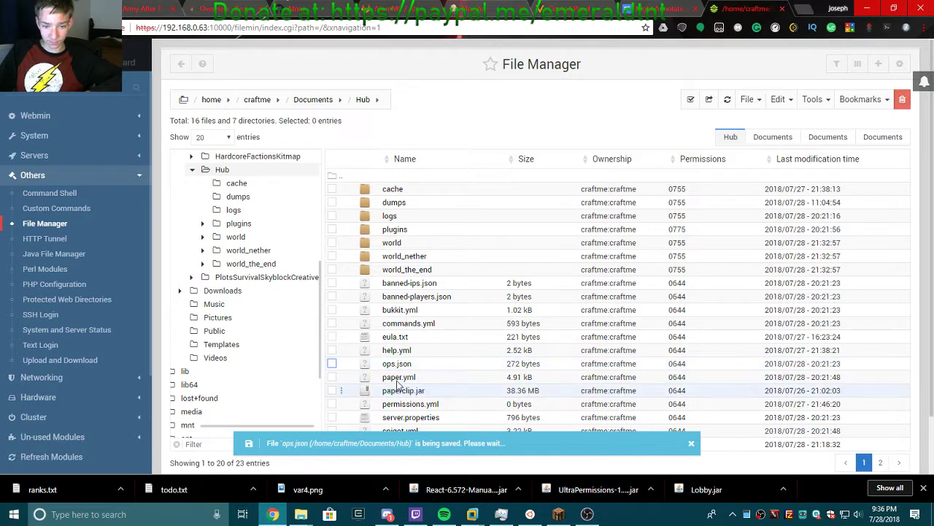
right_click(402, 368)
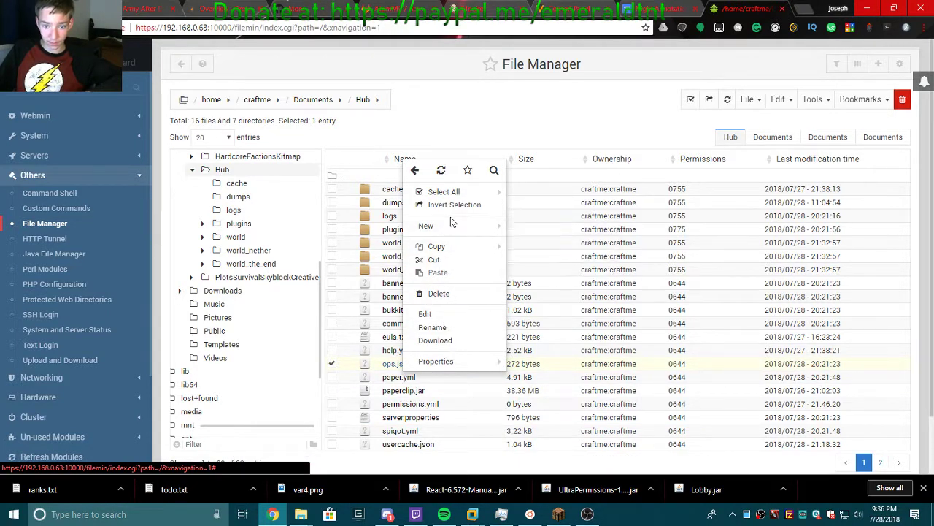
left_click(448, 313)
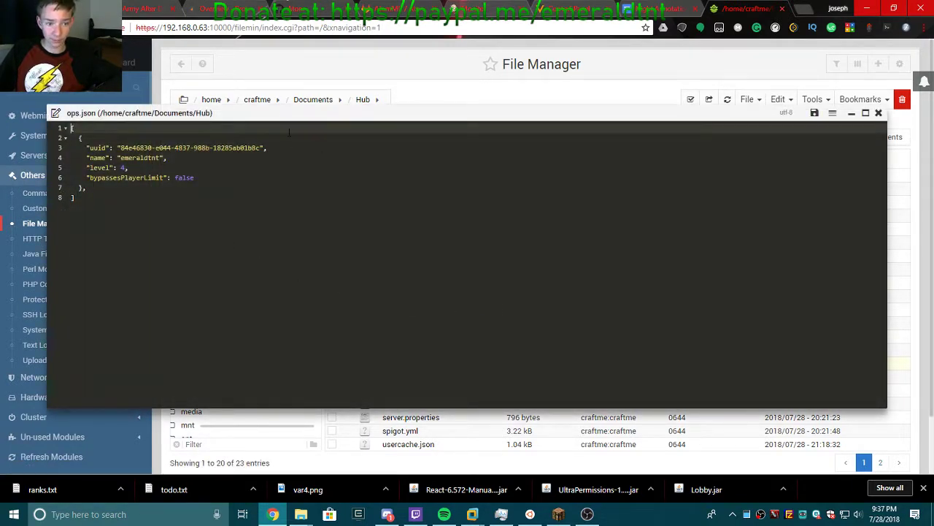
left_click(878, 113)
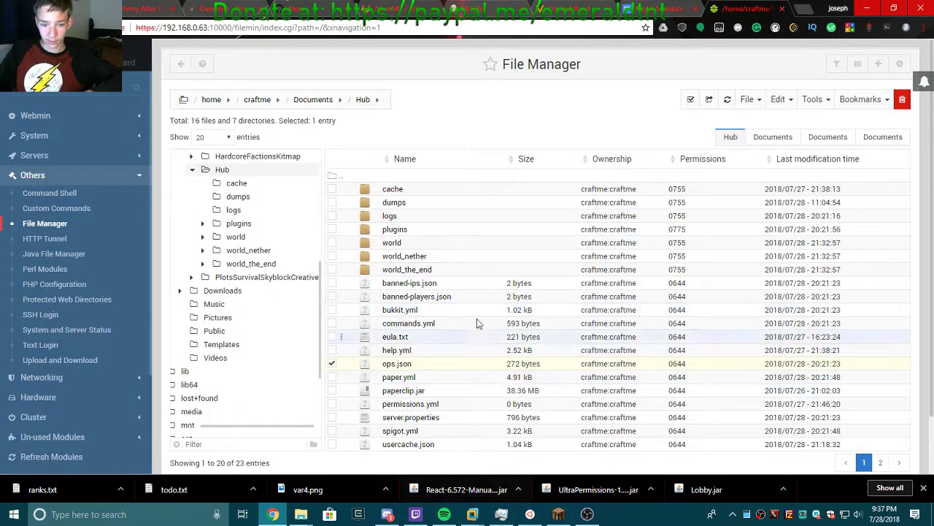
left_click(331, 363)
Step: Switch to the CraftMe virtual machine in VMware and look through the Minecraft server's console log in the terminal
mouse_move(472, 514)
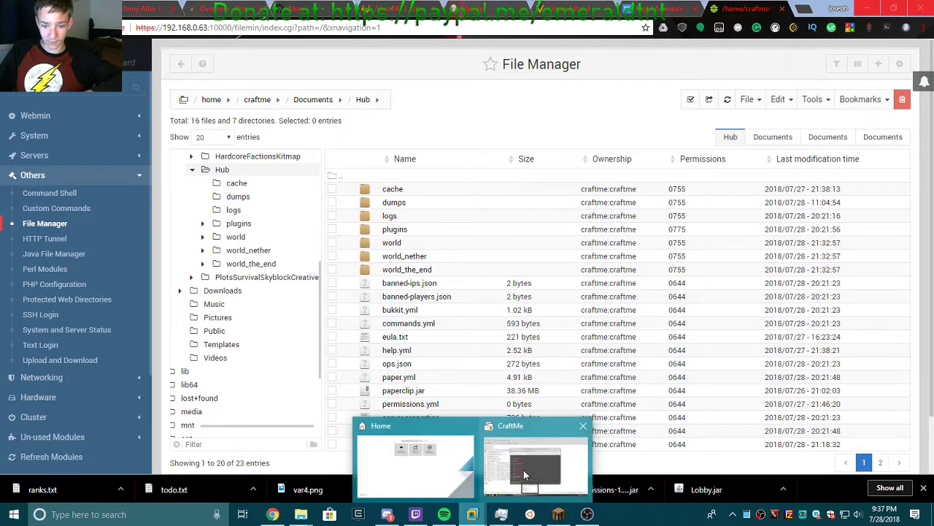
left_click(523, 469)
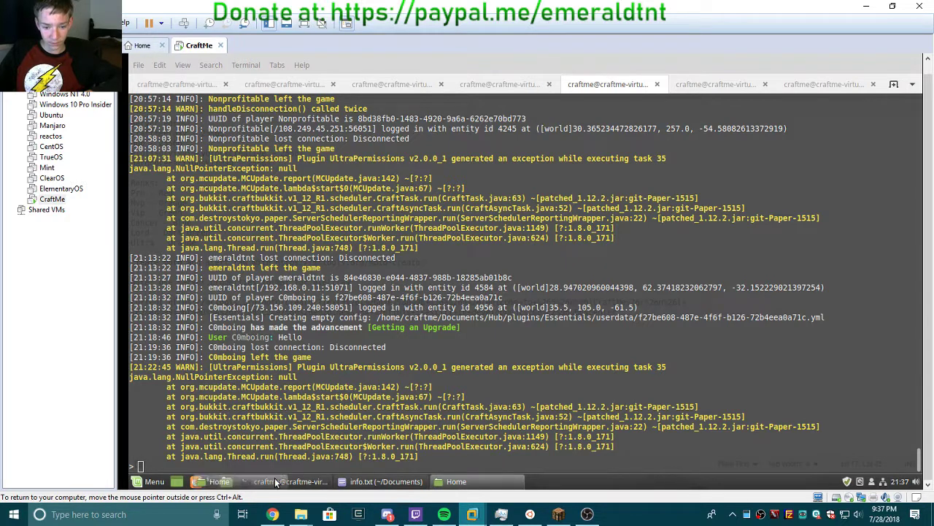
mouse_move(263, 486)
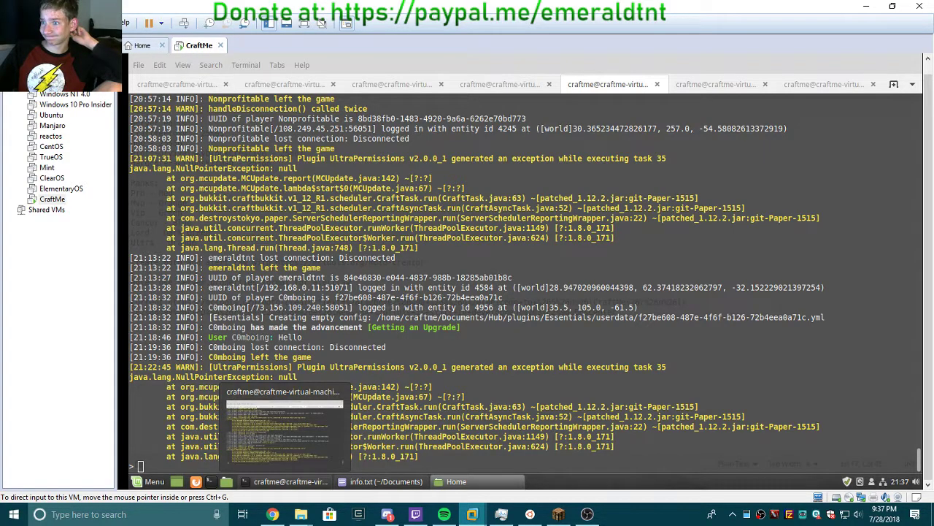
scroll(403, 378, "up", 10)
scroll(403, 377, "down", 2)
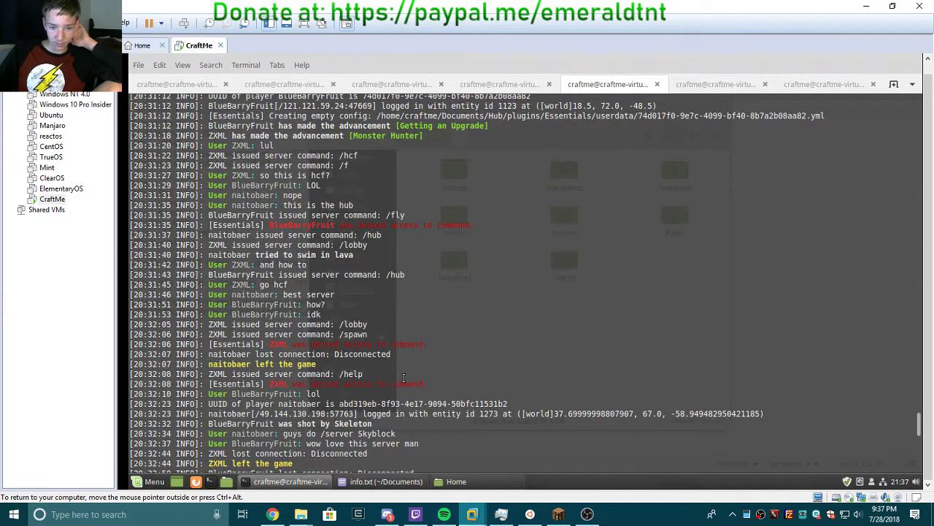
scroll(403, 377, "down", 20)
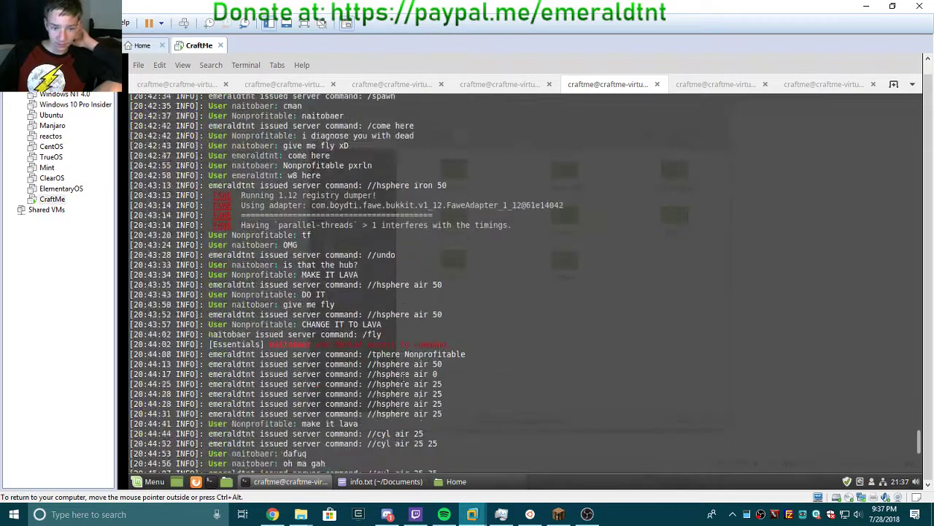
scroll(403, 377, "down", 20)
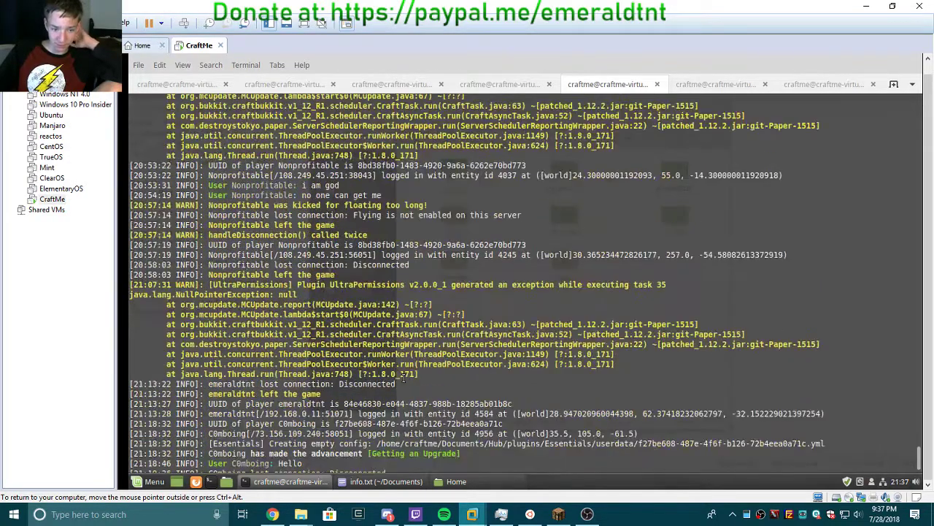
scroll(403, 378, "down", 5)
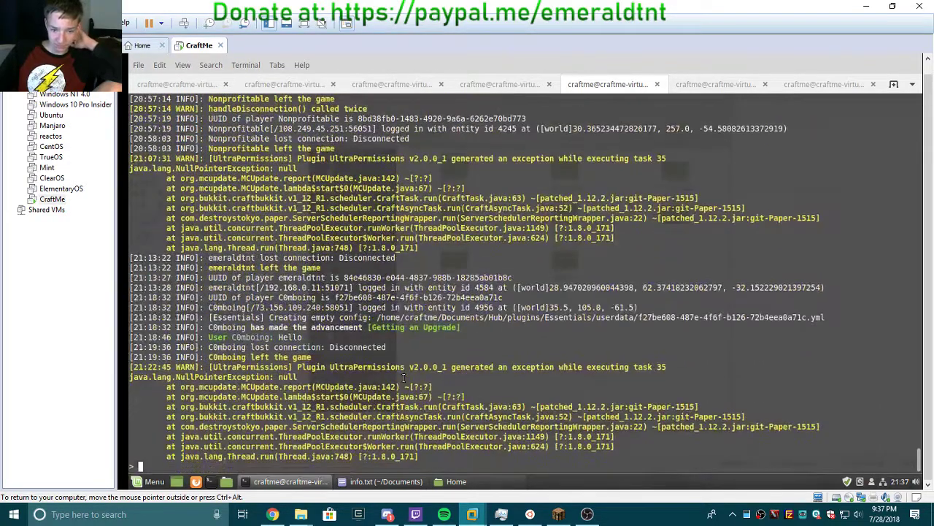
Step: Open a new Home folder window in the virtual machine, close it and bring up the existing Home window
left_click(226, 482)
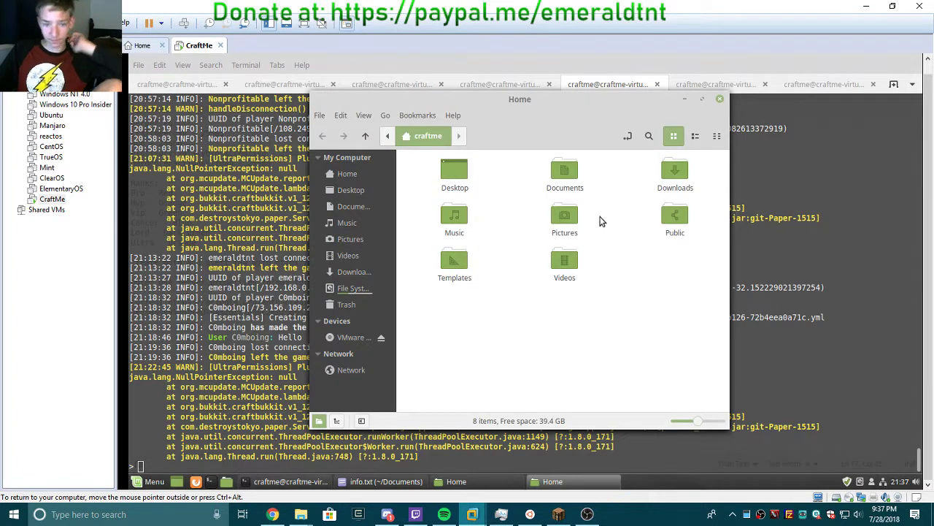
left_click(719, 98)
left_click(466, 481)
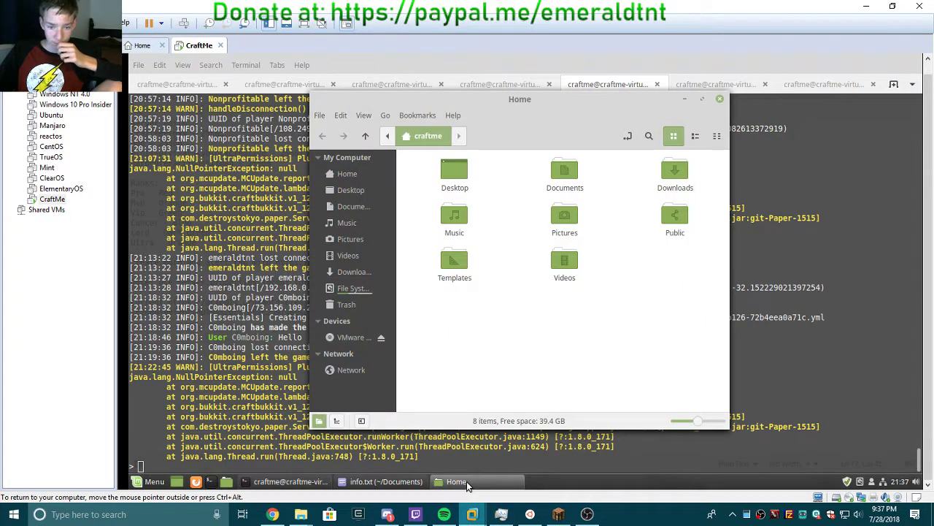
Step: Move the Home window to the front of the virtual machine's taskbar order and open its Documents folder
left_click_drag(466, 481, 288, 481)
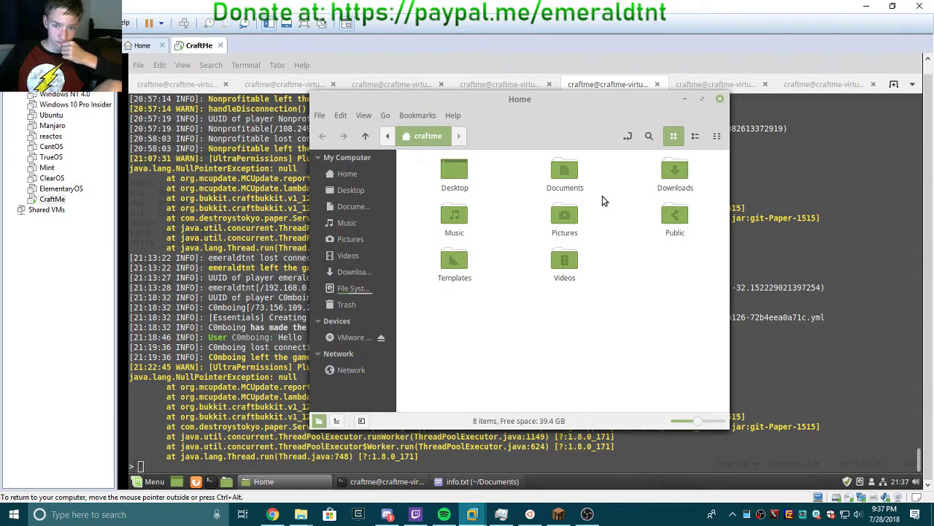
double_click(565, 175)
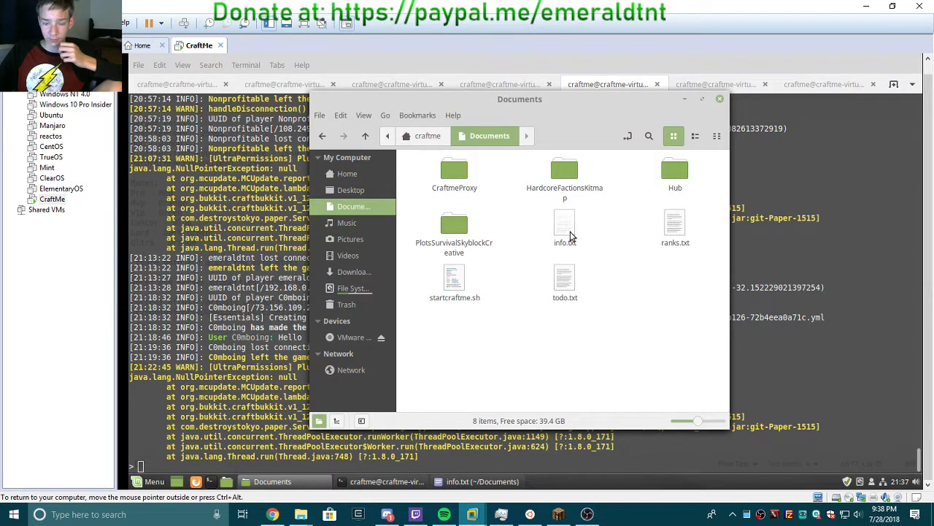
Step: Switch back to Webmin in Chrome and browse the craftme home directory, its Downloads folder and its Documents folder
left_click(273, 514)
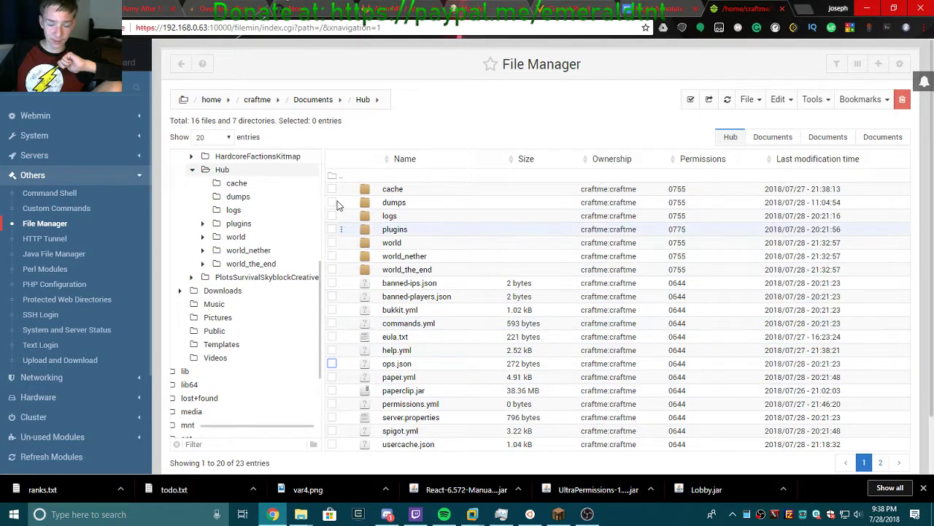
left_click(257, 99)
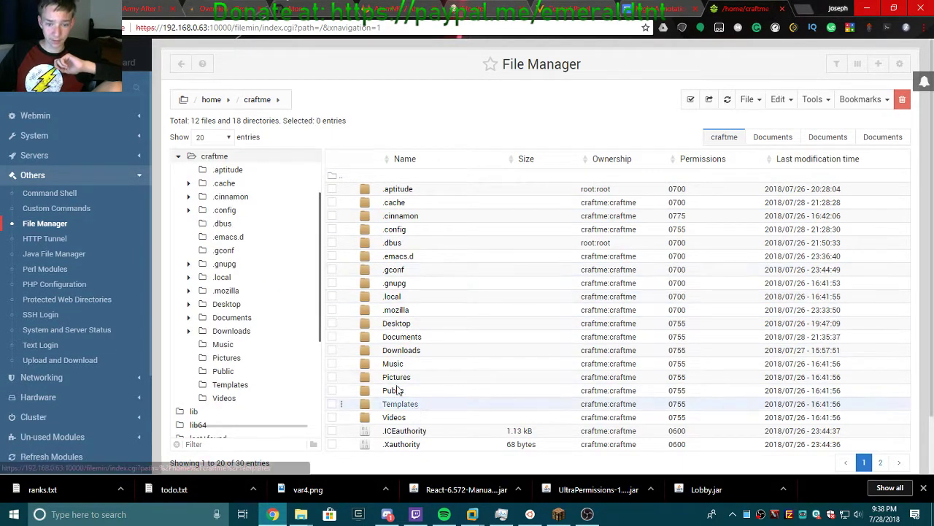
left_click(420, 351)
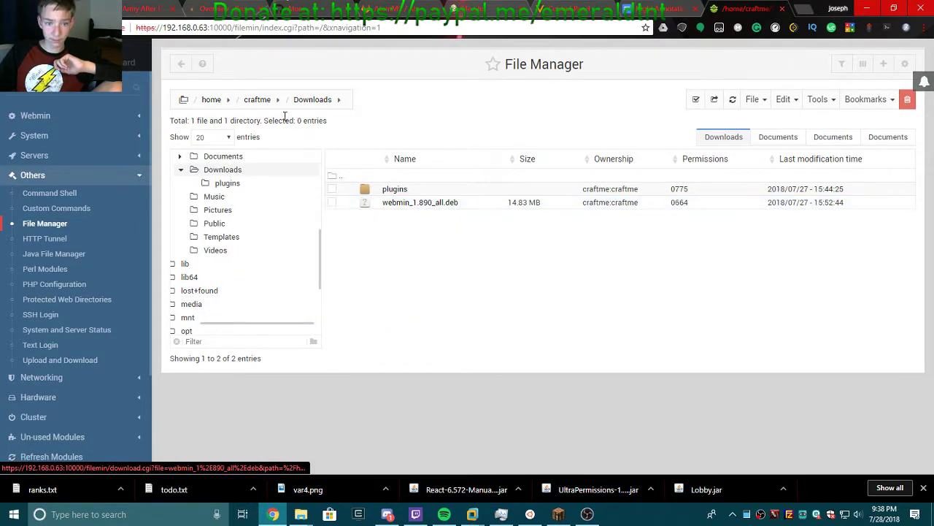
left_click(267, 101)
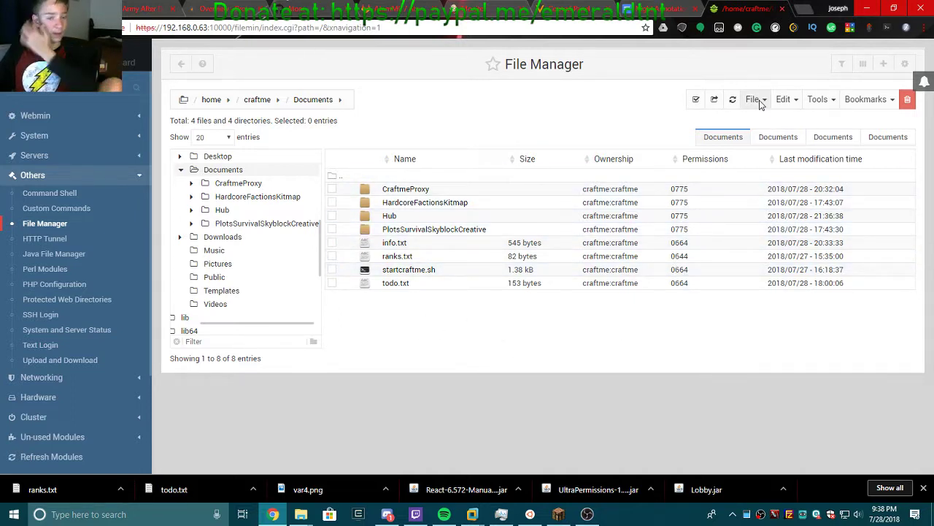
Step: Switch to the CraftMe virtual machine to compare its Documents folder, and minimize VMware to return to Webmin
mouse_move(473, 514)
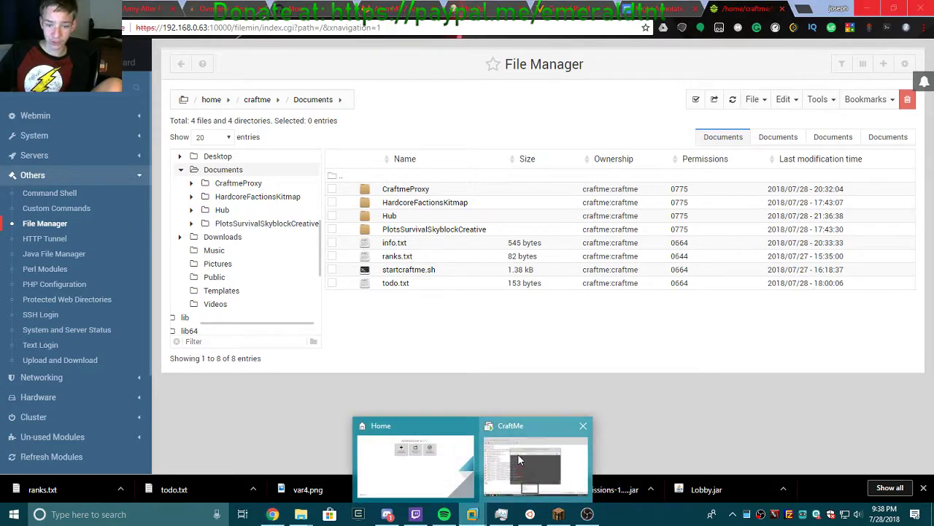
left_click(517, 453)
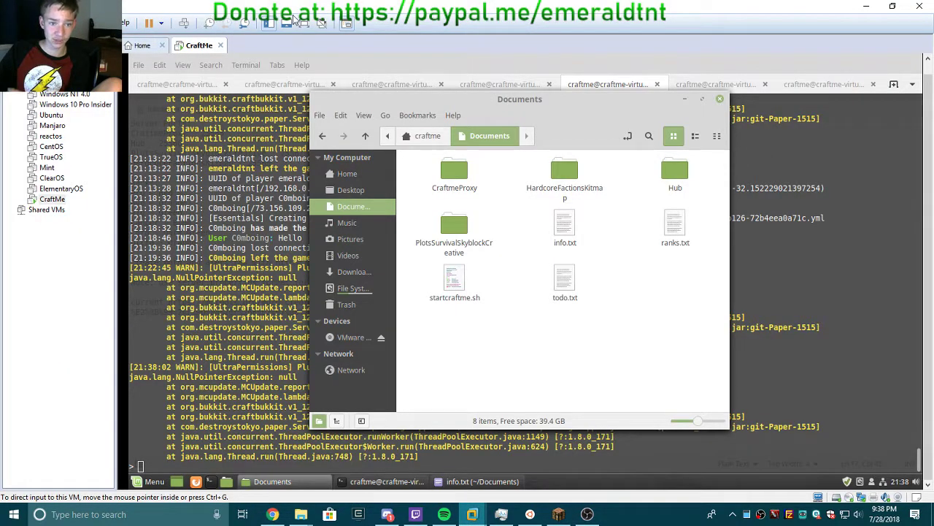
left_click(866, 7)
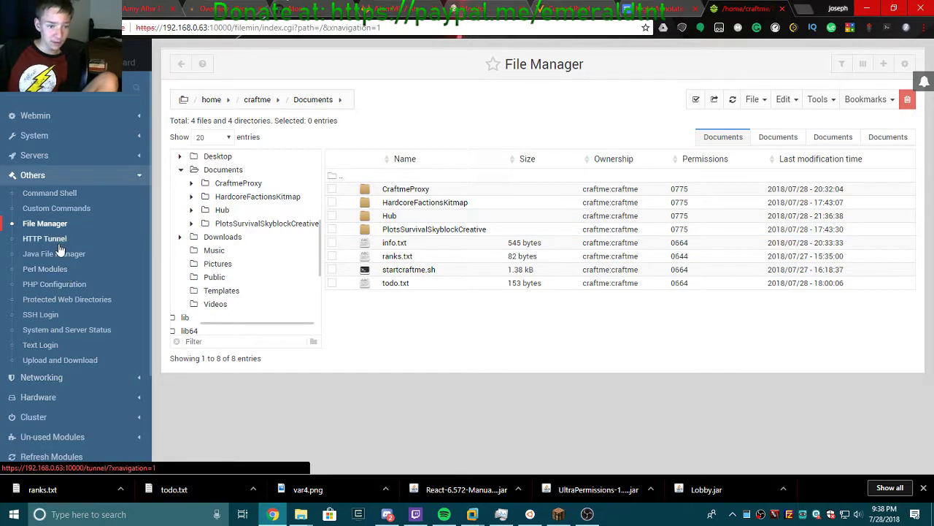
Step: Try the Java File Manager module and close its page, and check the SSH Login module and its site security information
left_click(68, 259)
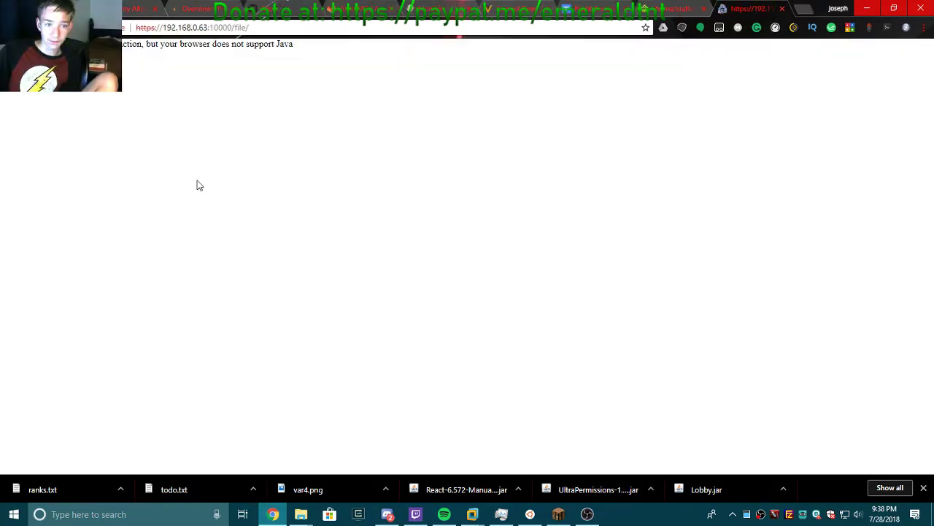
left_click(782, 8)
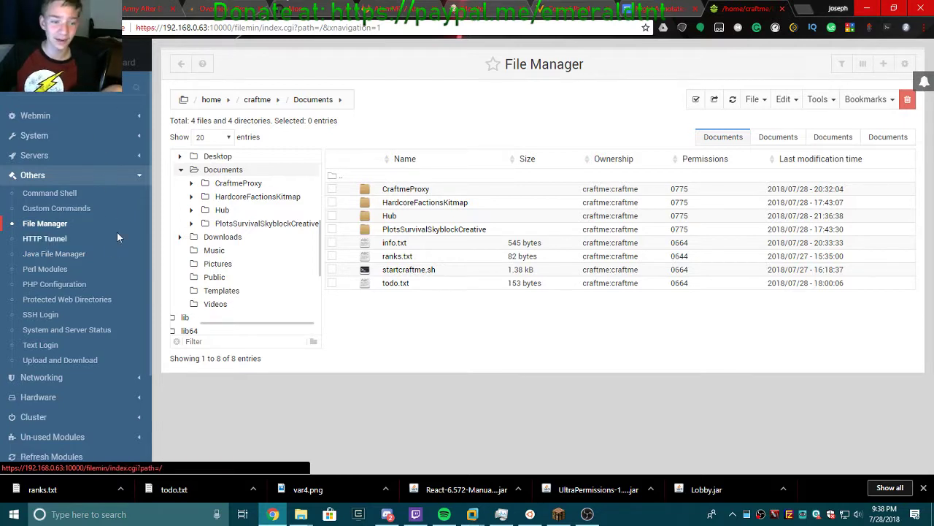
left_click(41, 314)
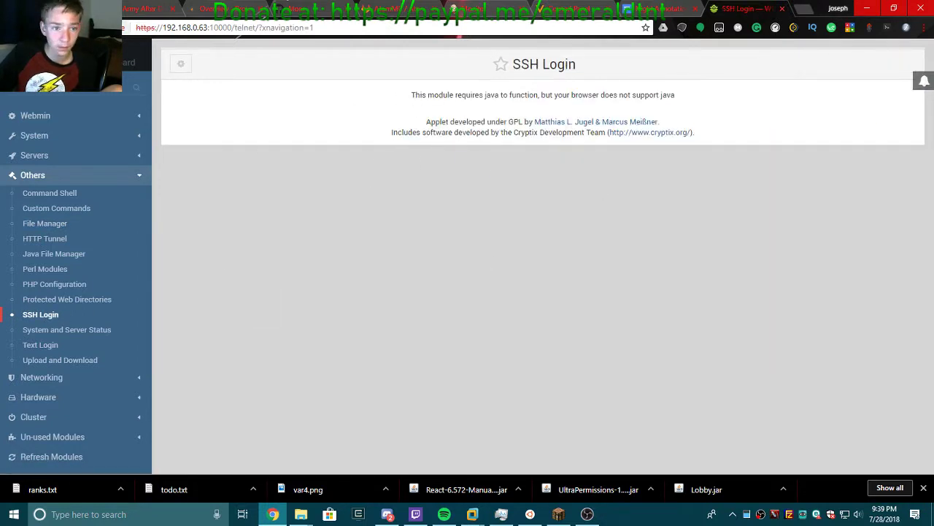
left_click(126, 27)
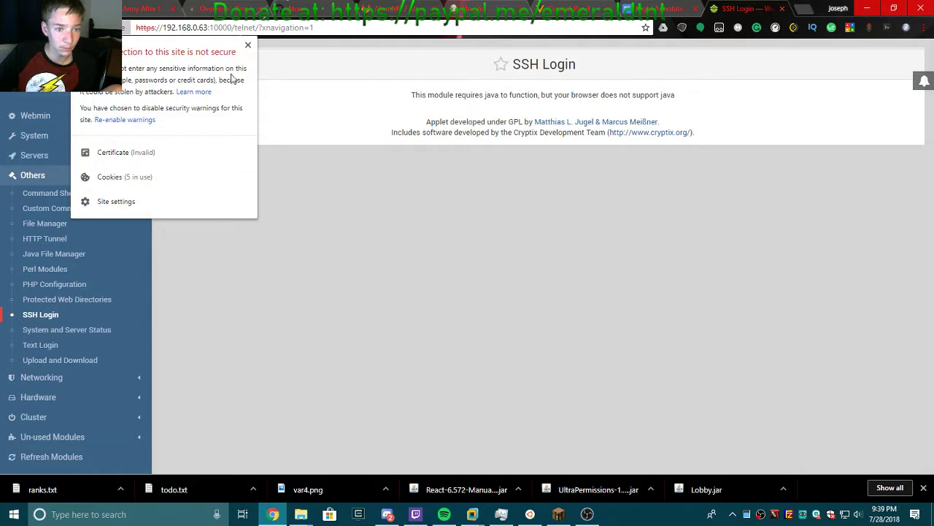
left_click(248, 46)
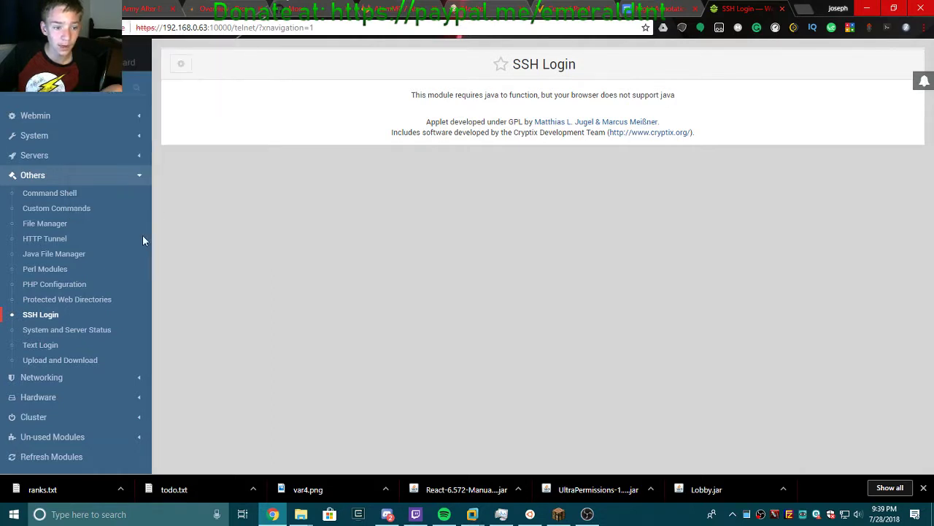
Step: Open the Text Login terminal and log in as craftme with the account password
left_click(40, 345)
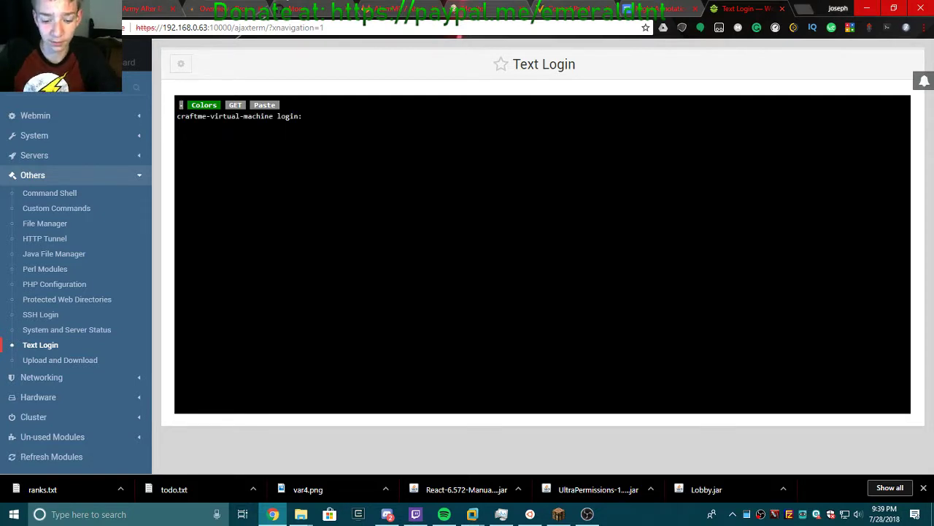
type("craft")
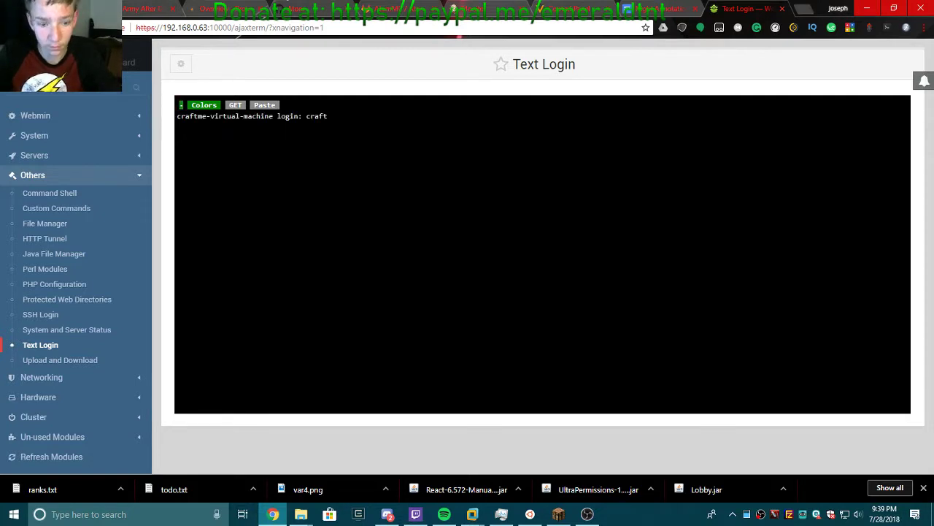
type("me")
key("Return")
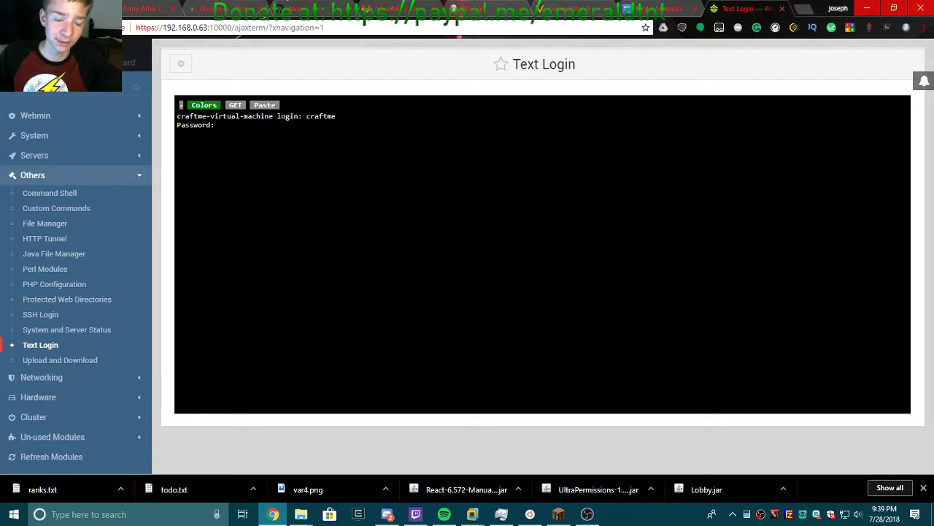
key("Return")
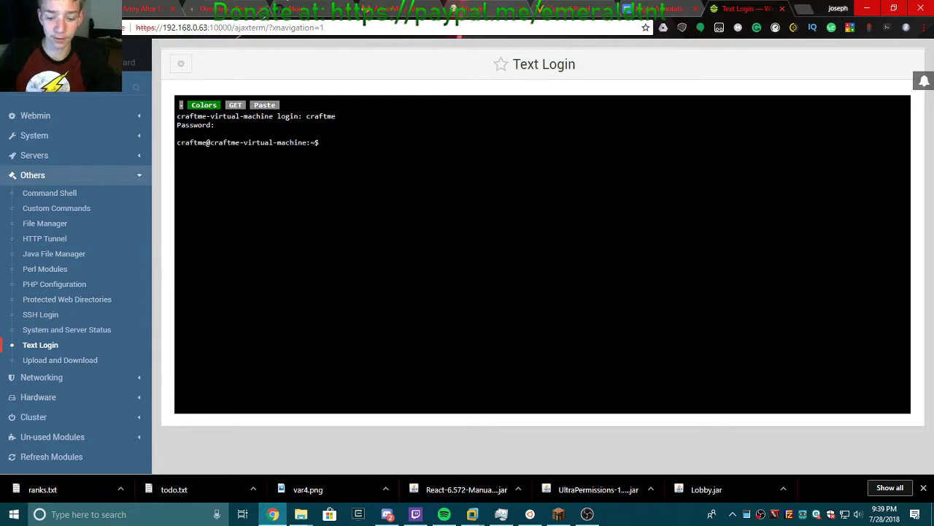
Step: Run apt without arguments in the Text Login terminal to list its commands
type("ap")
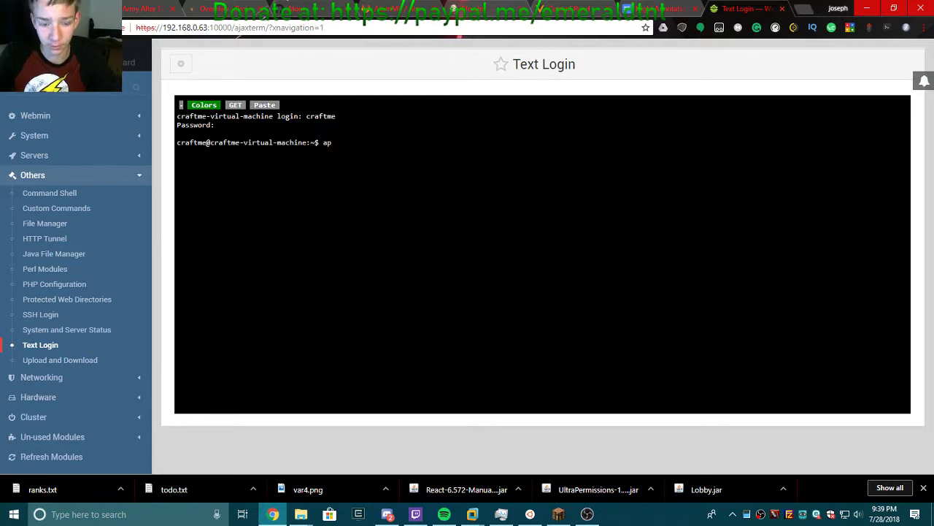
type("t")
key("Return")
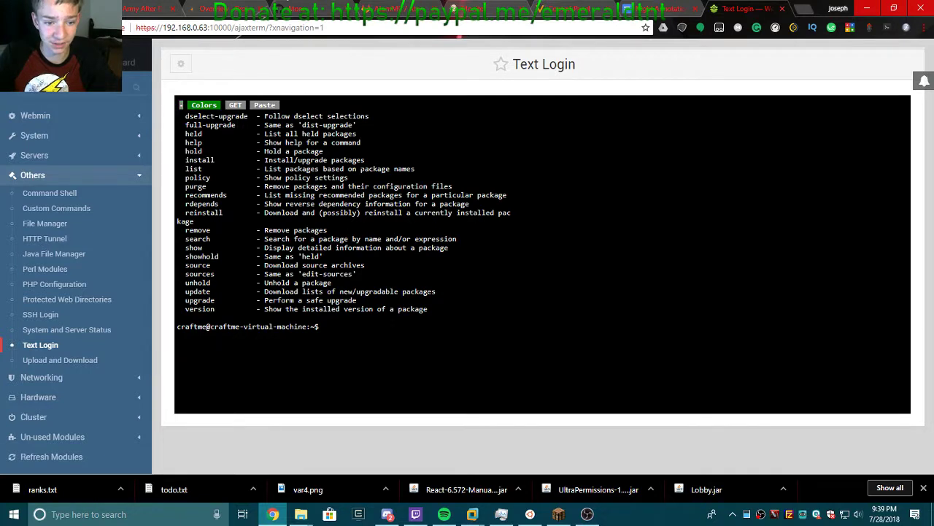
Step: Run sudo apt update in the Text Login terminal, authorizing it with the account password
type("s")
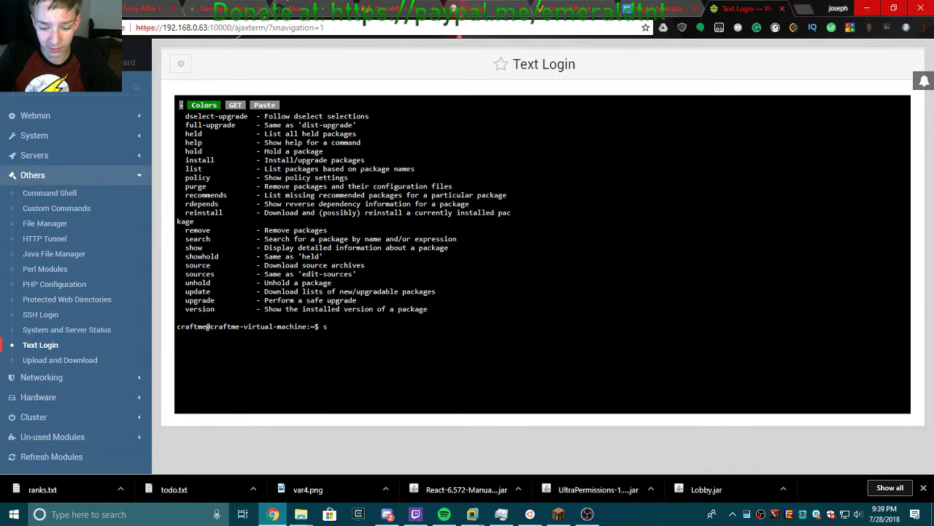
type("udo apt u")
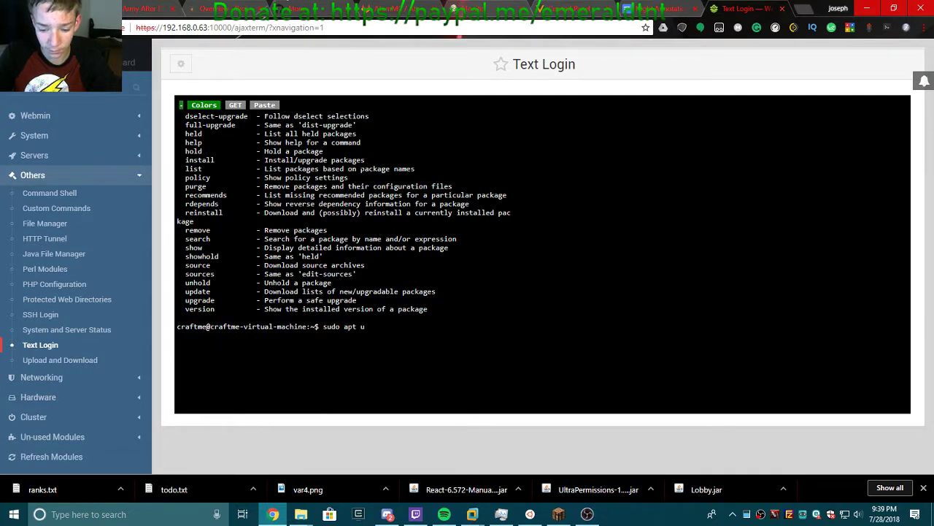
type("pdate")
key("Return")
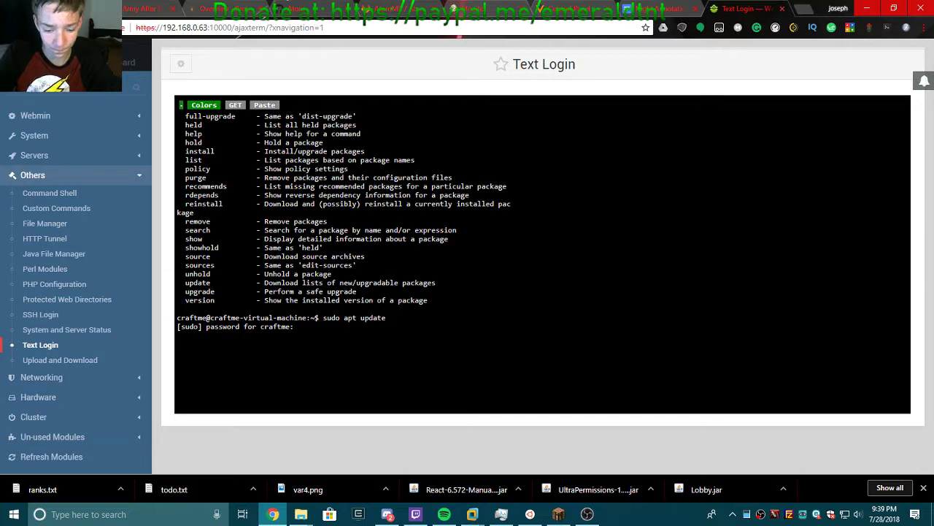
key("Return")
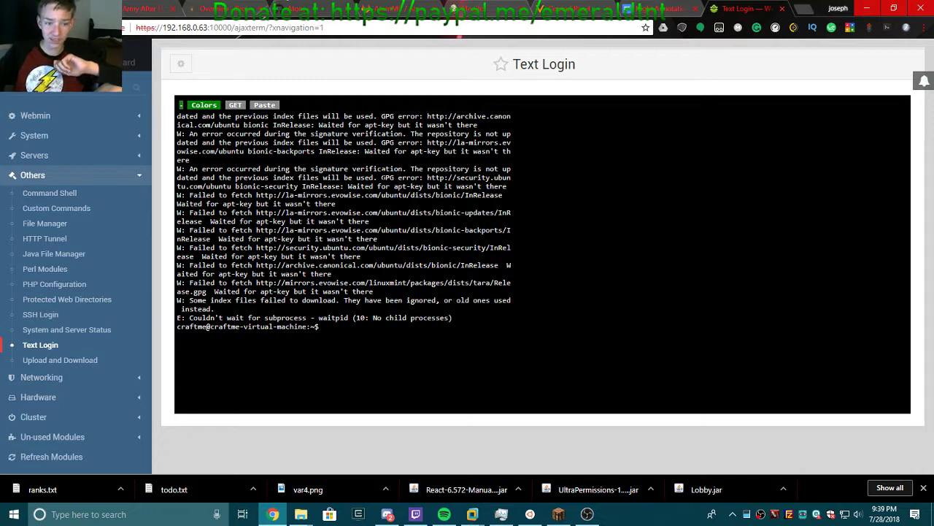
Step: Open the Upload and Download module and look over the Download from web and Upload to server forms
left_click(60, 360)
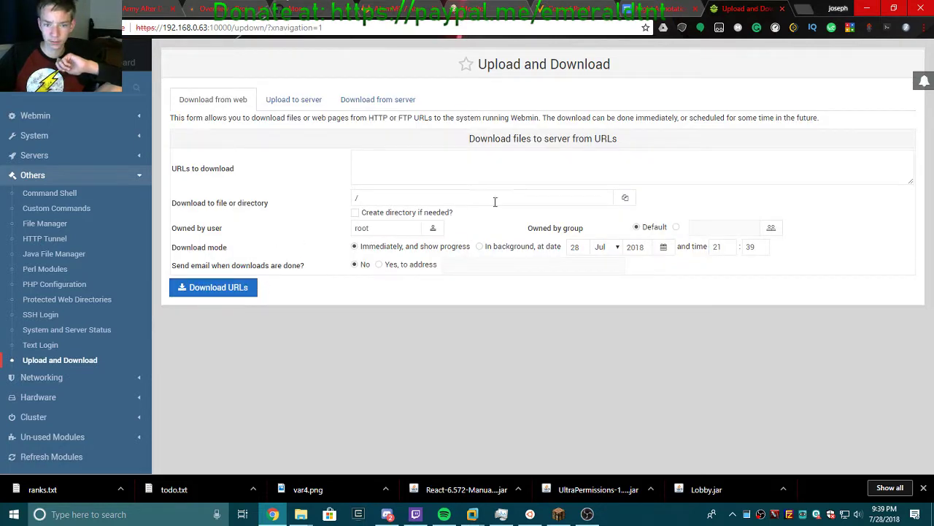
left_click(308, 106)
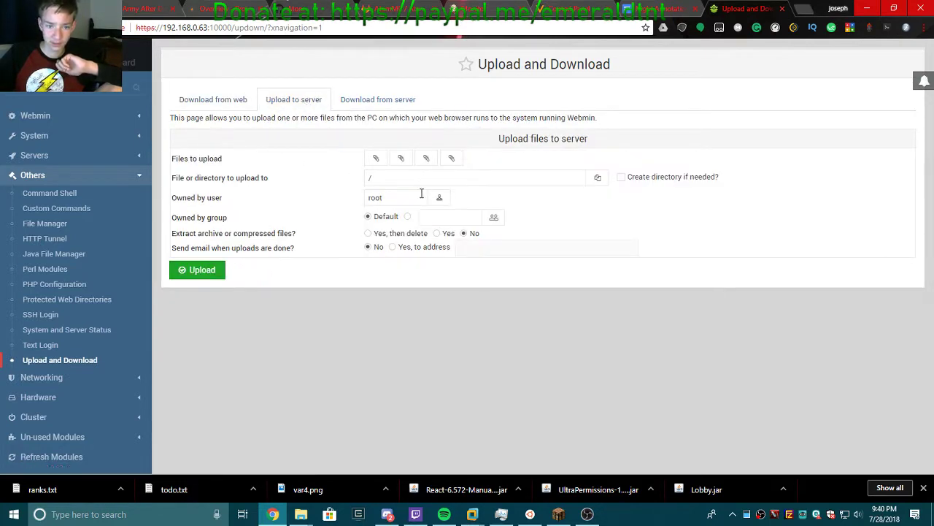
left_click(191, 101)
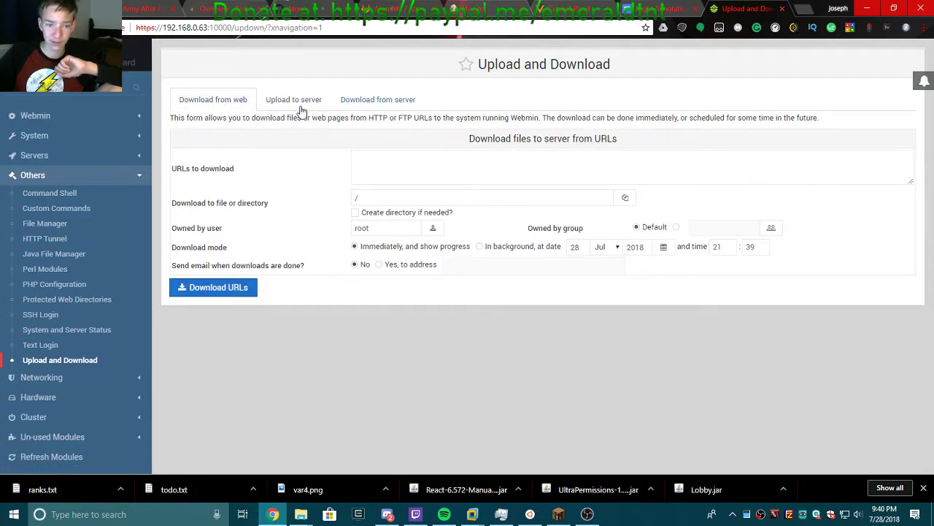
left_click(300, 103)
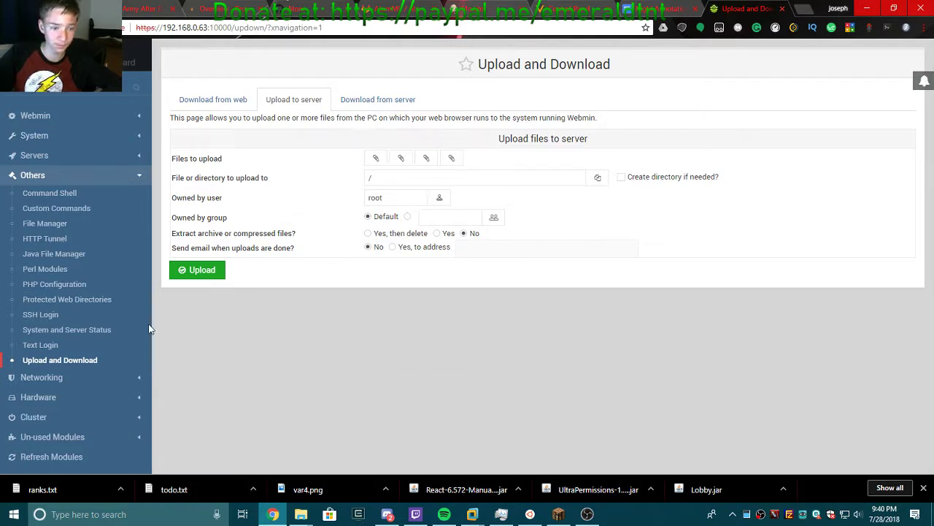
Step: Upload var4.png from the AtomWorkspace folder to the server's root directory
left_click(376, 159)
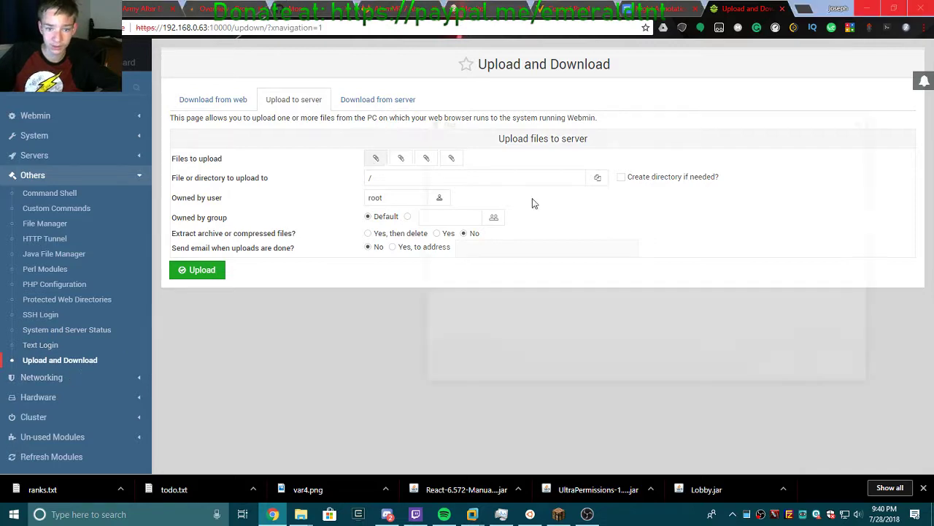
left_click(556, 242)
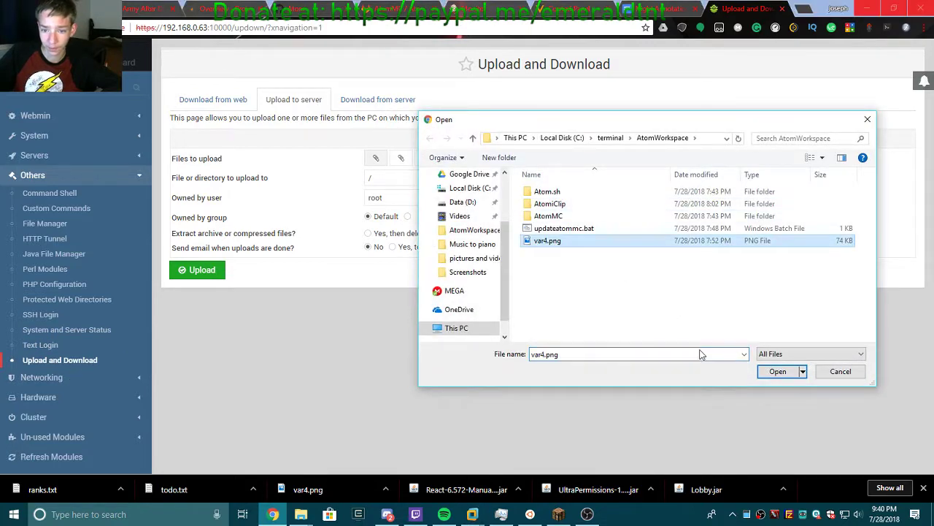
left_click(777, 372)
left_click(208, 270)
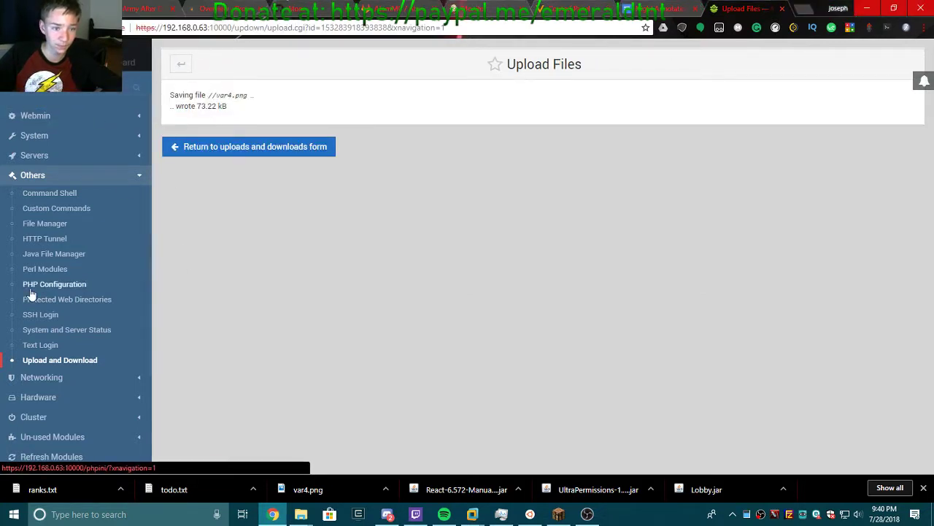
Step: Find the uploaded var4.png in the server's root directory with File Manager, review its available file actions, and delete it
left_click(58, 225)
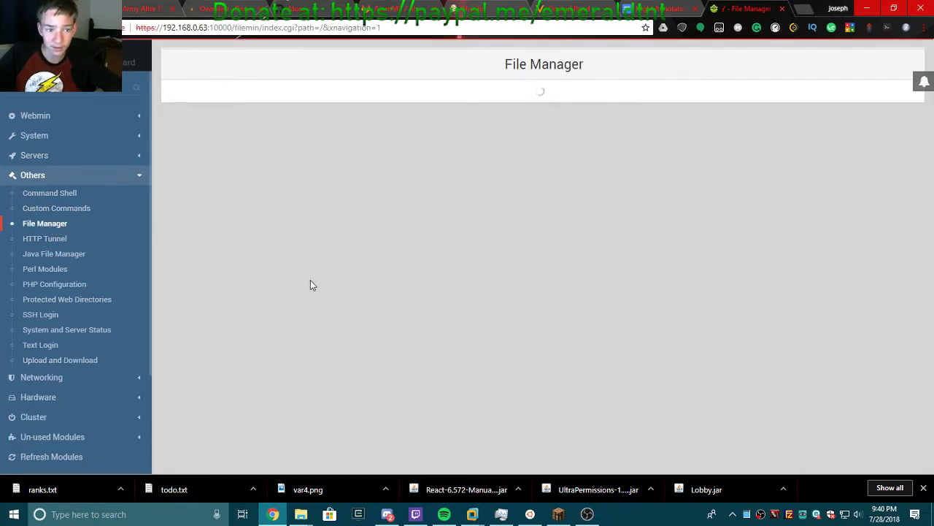
scroll(845, 446, "down", 1)
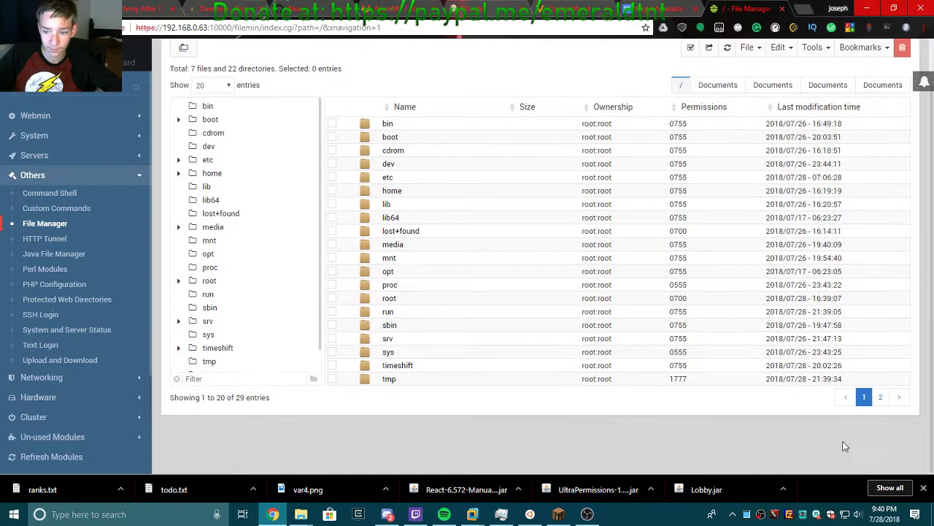
left_click(880, 399)
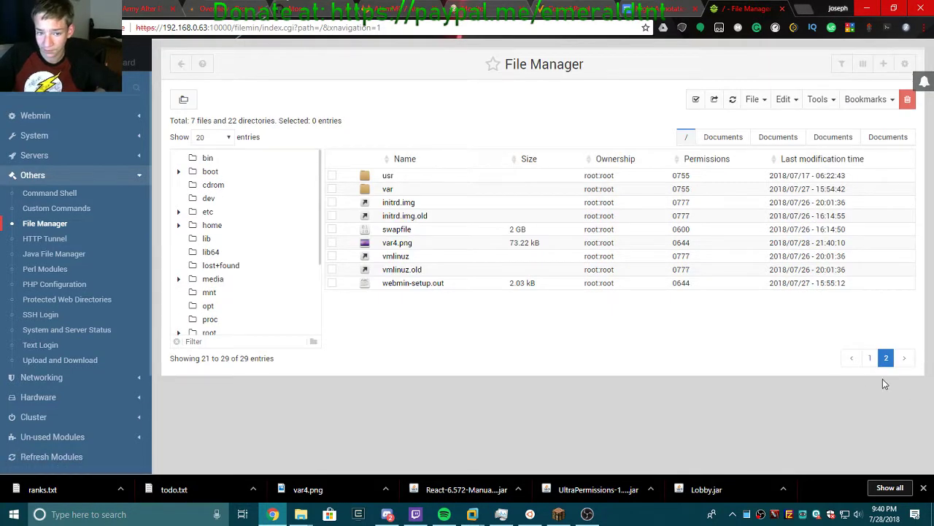
left_click(333, 243)
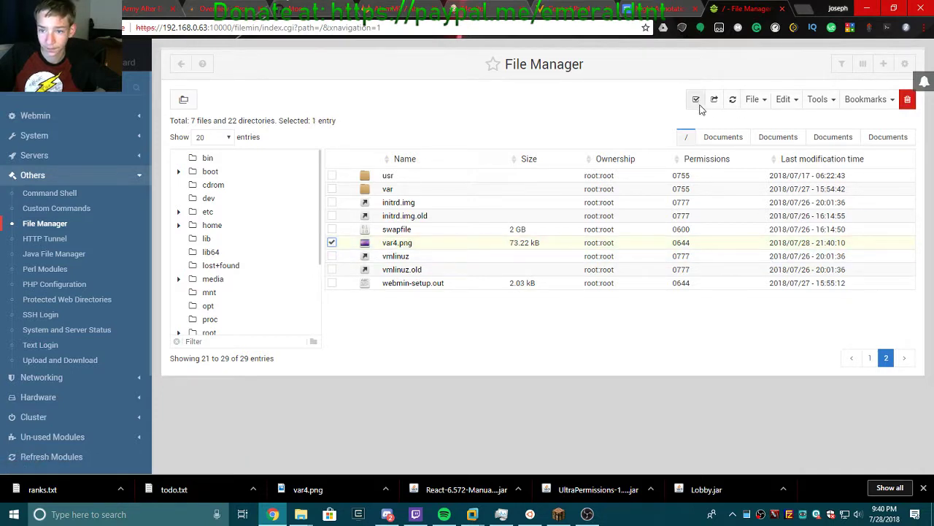
right_click(406, 246)
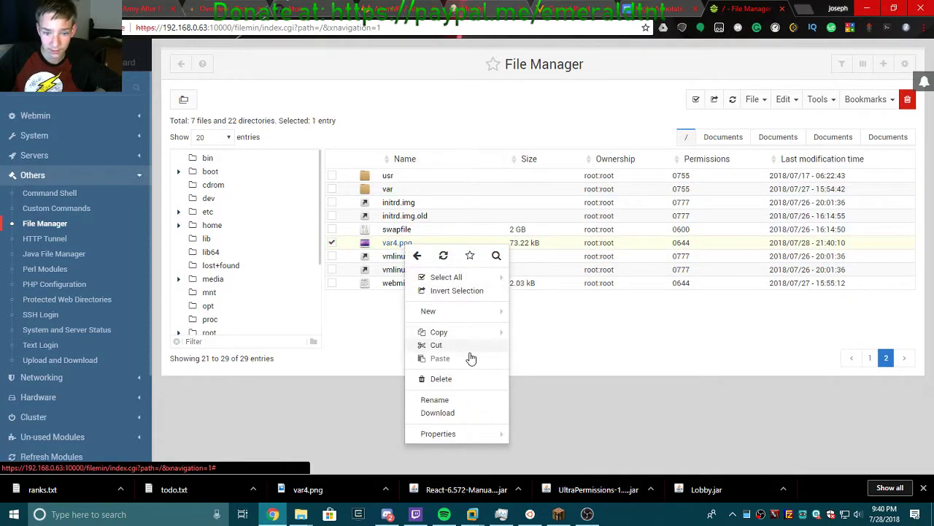
mouse_move(476, 436)
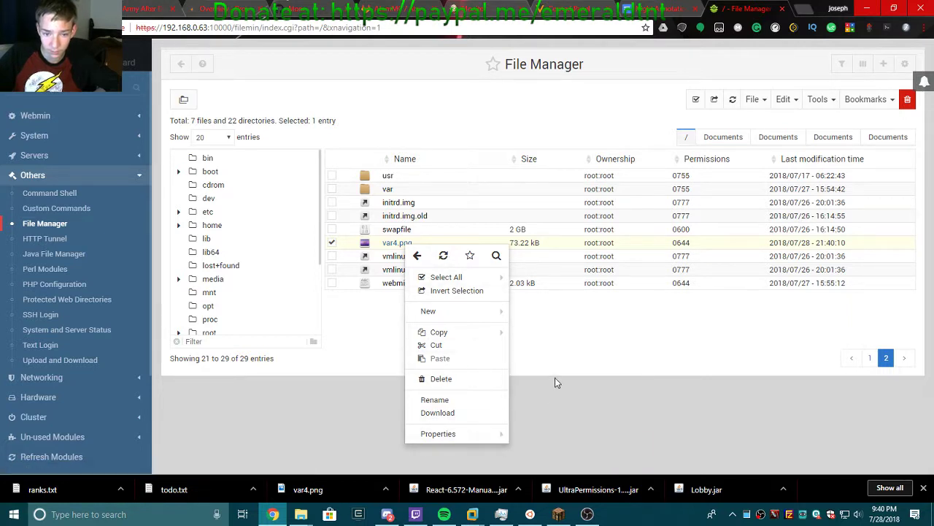
left_click(555, 383)
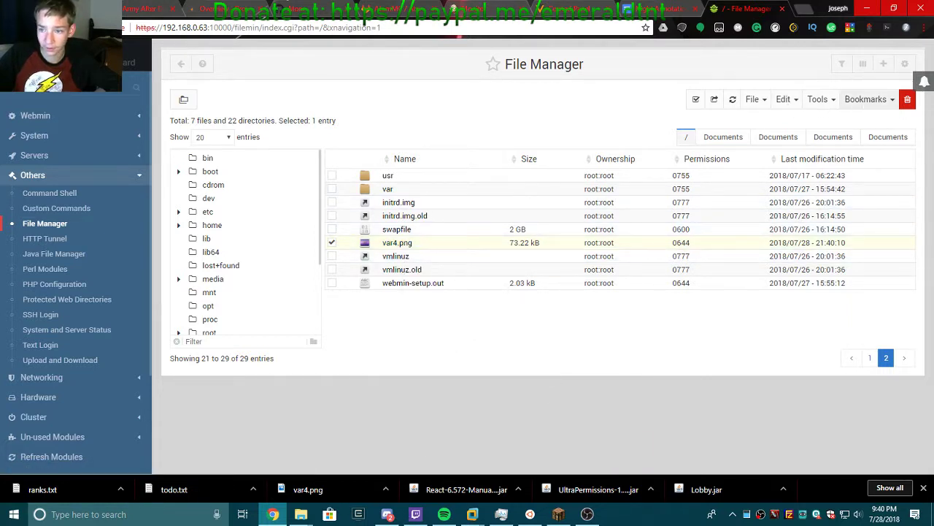
left_click(908, 104)
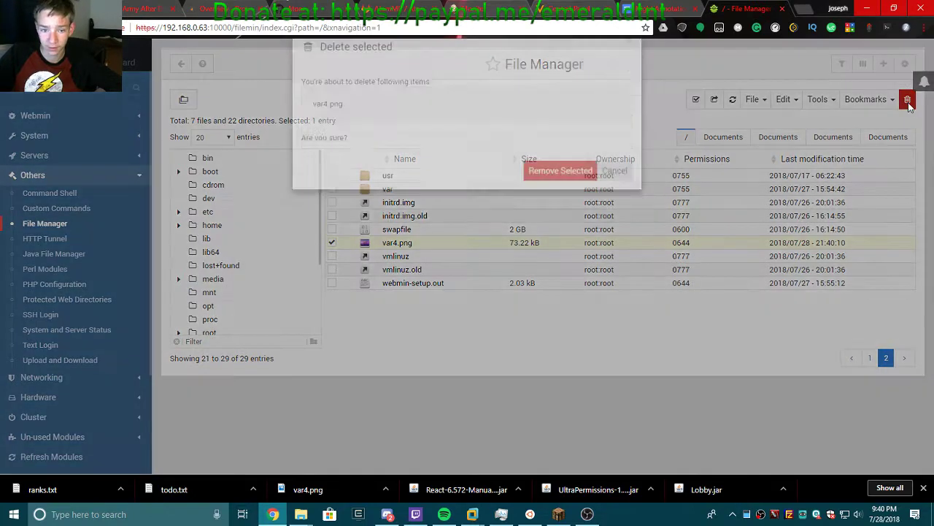
left_click(573, 202)
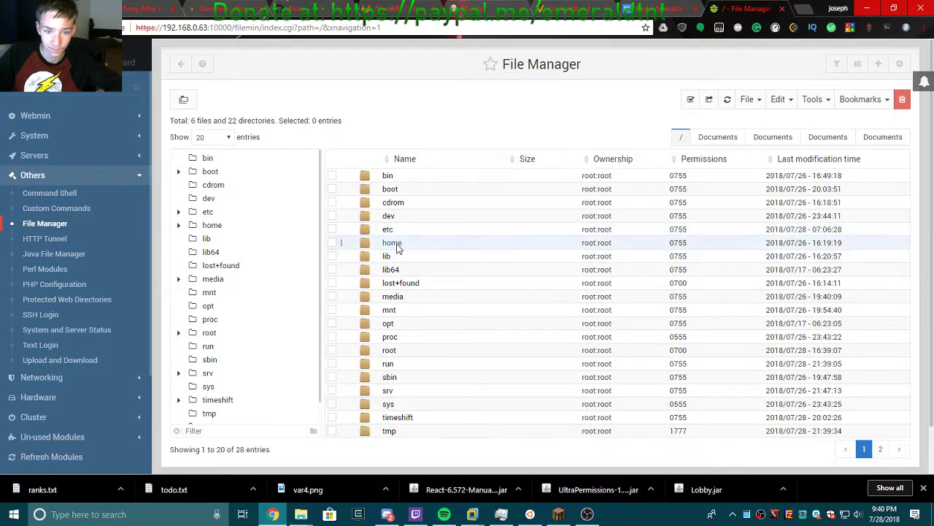
Step: Browse to the home/craftme folder in File Manager to examine its contents
left_click(397, 246)
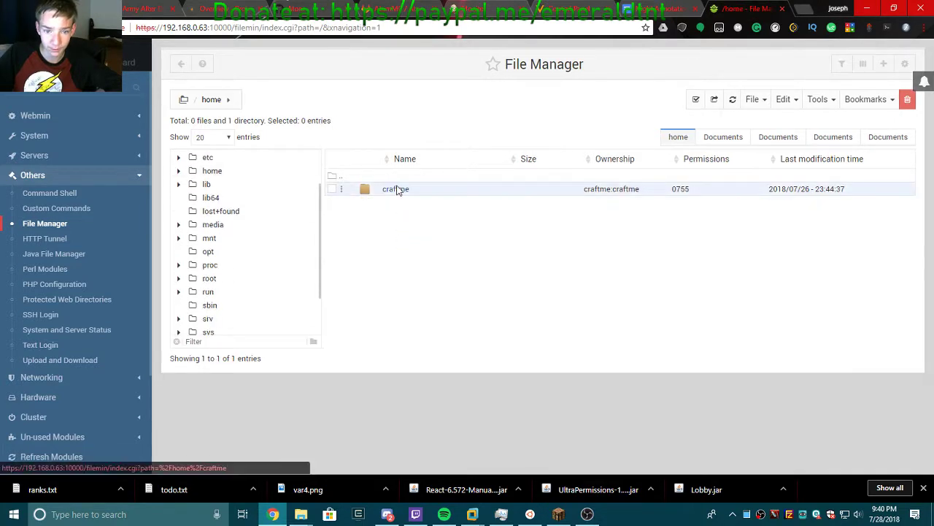
left_click(398, 190)
Step: Set up Bandwidth Monitoring for an external network interface and update its statistics from the logged network traffic
scroll(81, 354, "down", 2)
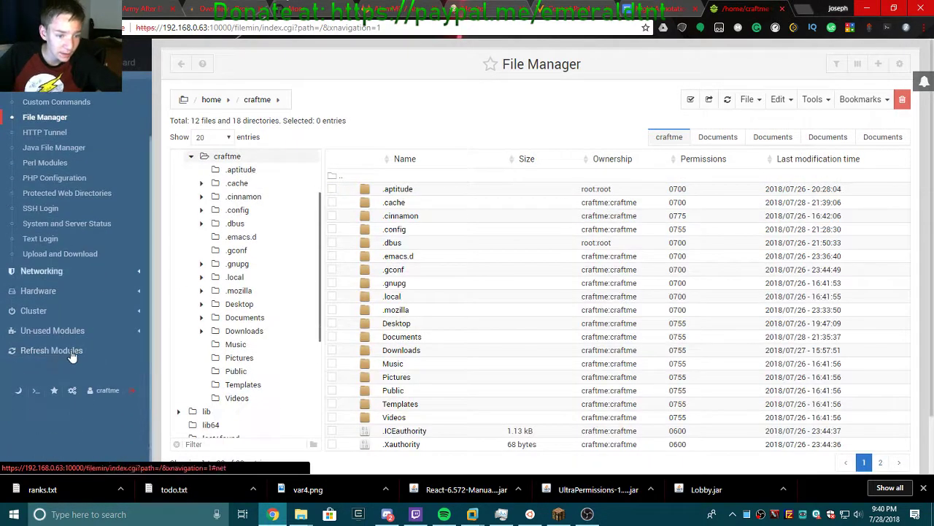
left_click(61, 267)
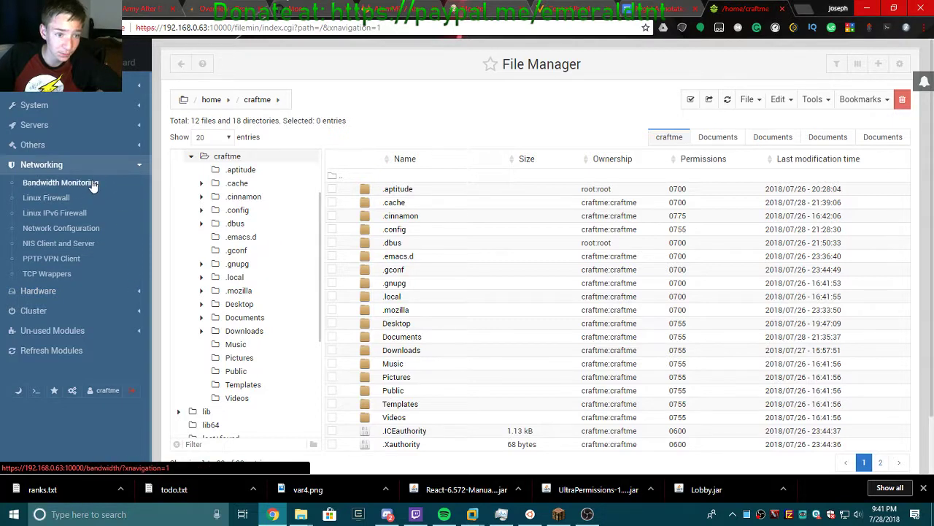
left_click(92, 183)
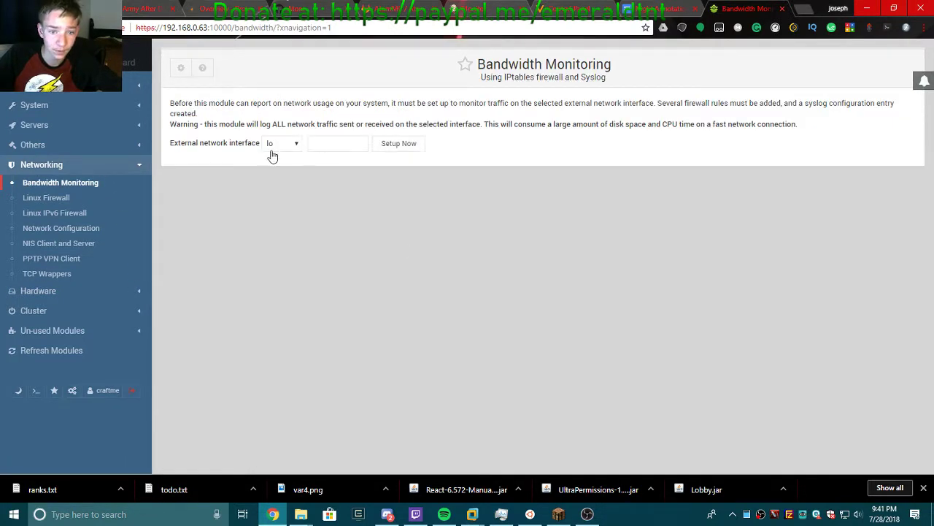
left_click(279, 146)
left_click(290, 170)
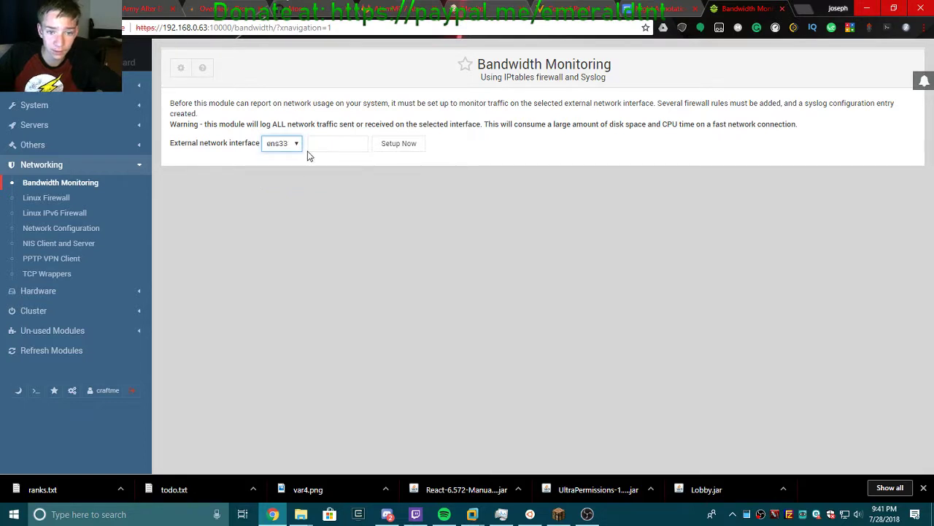
left_click(290, 146)
left_click(293, 161)
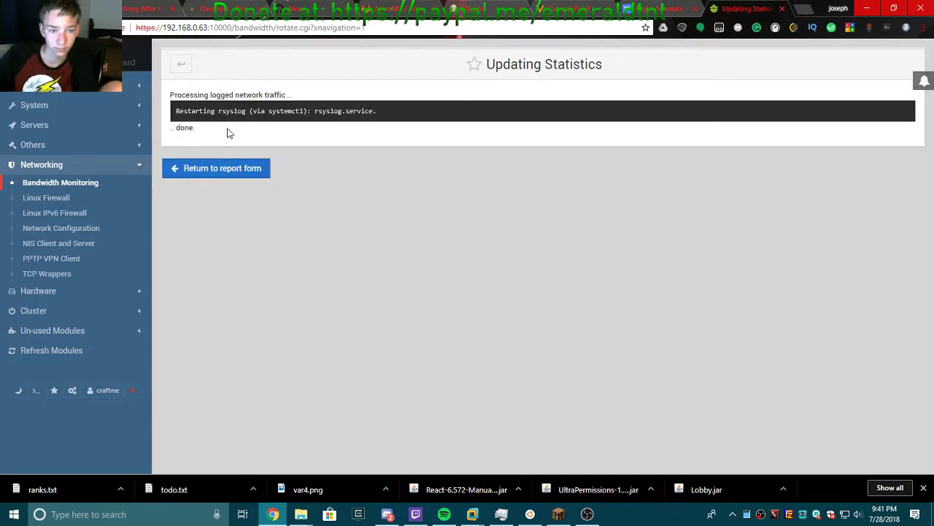
left_click(181, 65)
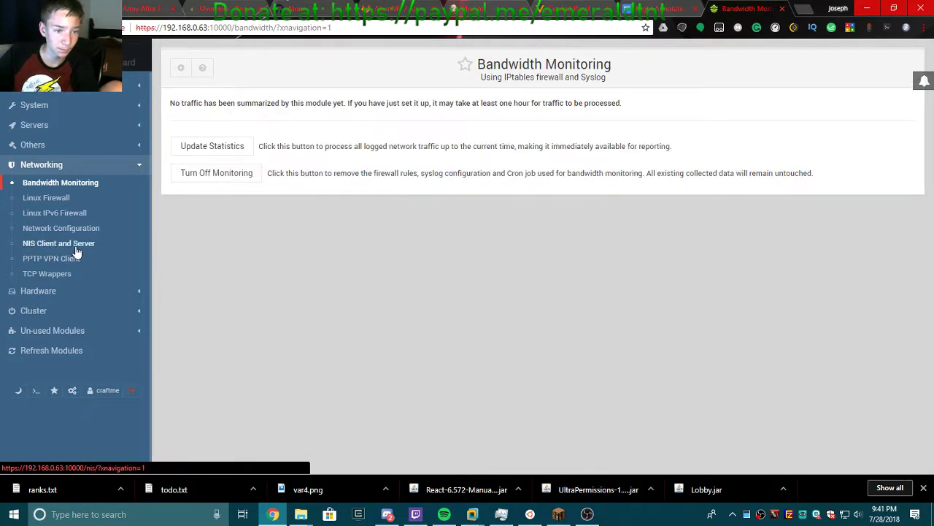
Step: Open the Linux Firewall module to examine its IPv4 configuration
left_click(68, 198)
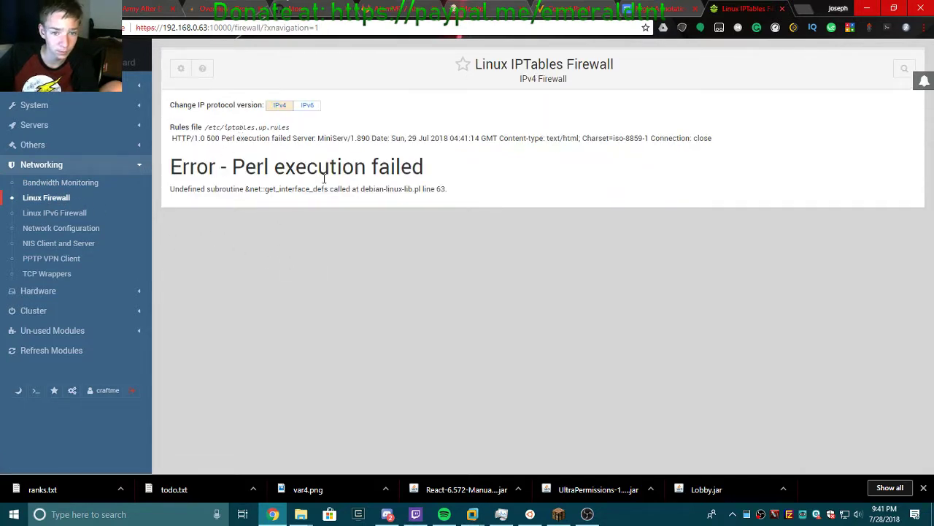
Step: Examine the partitions of SCSI device A and the Printer Administration page among the Hardware modules
left_click(49, 291)
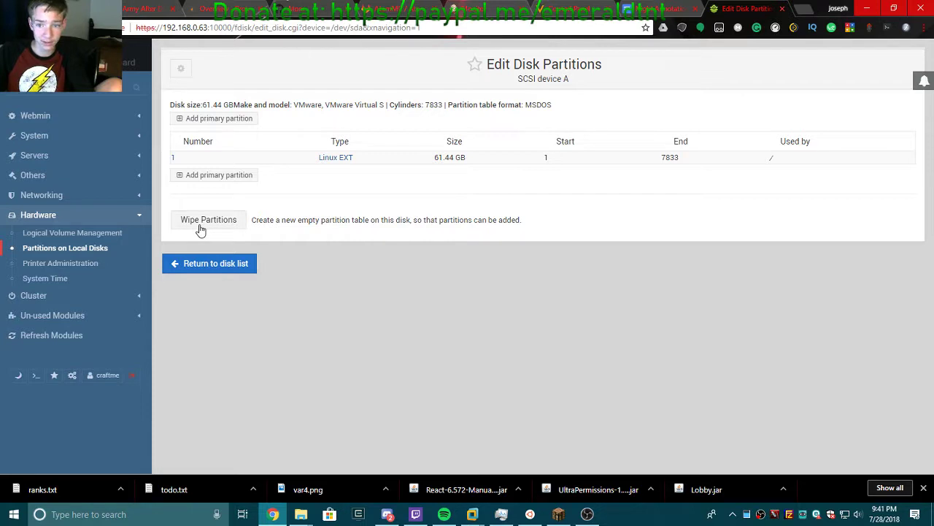
double_click(279, 170)
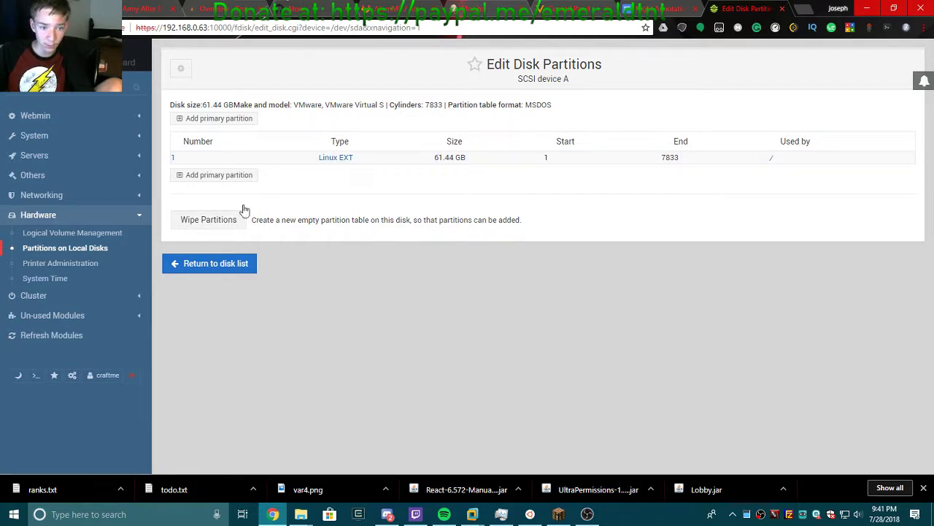
left_click(73, 265)
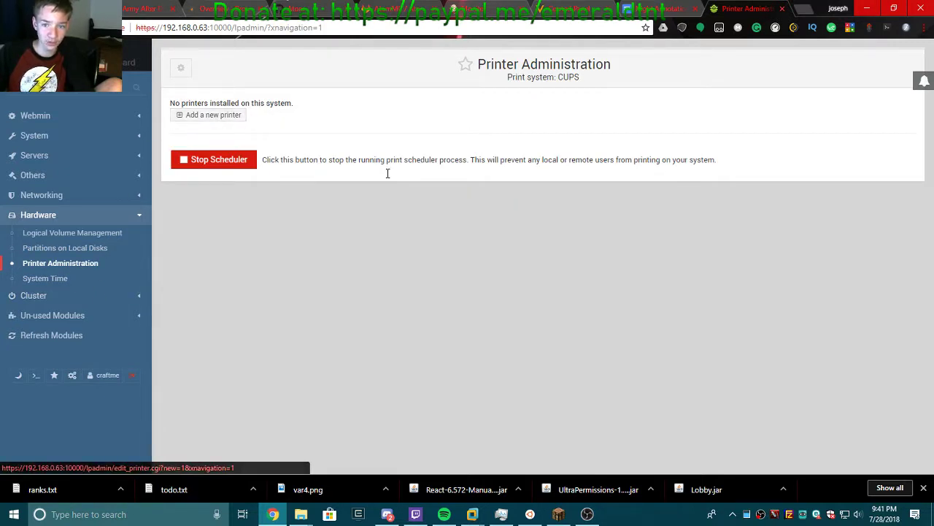
Step: Look through the modules listed in the Cluster and Un-used Modules categories
left_click(68, 296)
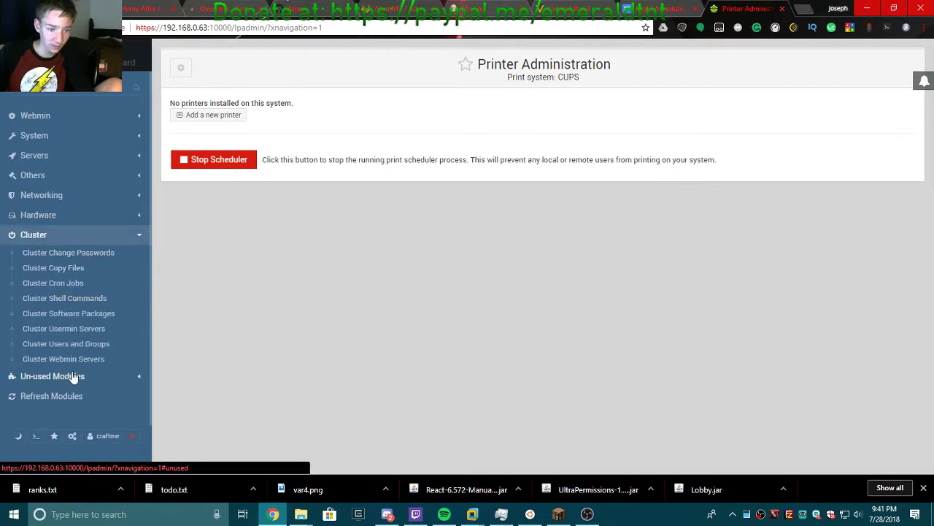
left_click(73, 377)
scroll(119, 313, "down", 2)
scroll(119, 313, "up", 2)
scroll(84, 273, "down", 3)
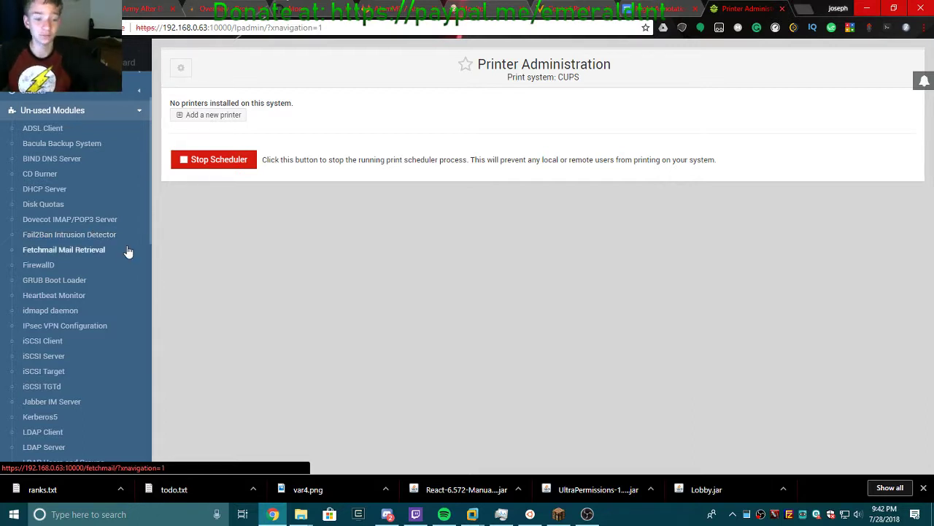
scroll(121, 255, "down", 5)
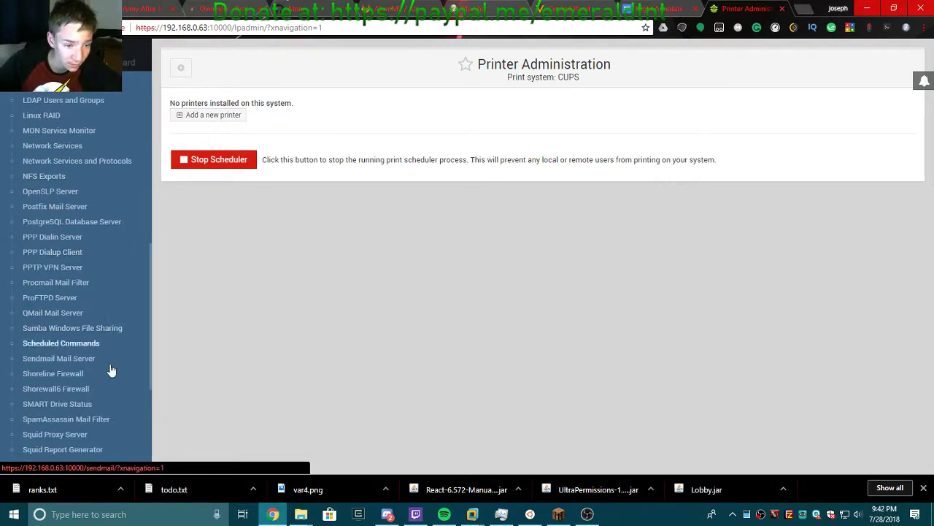
scroll(110, 365, "down", 2)
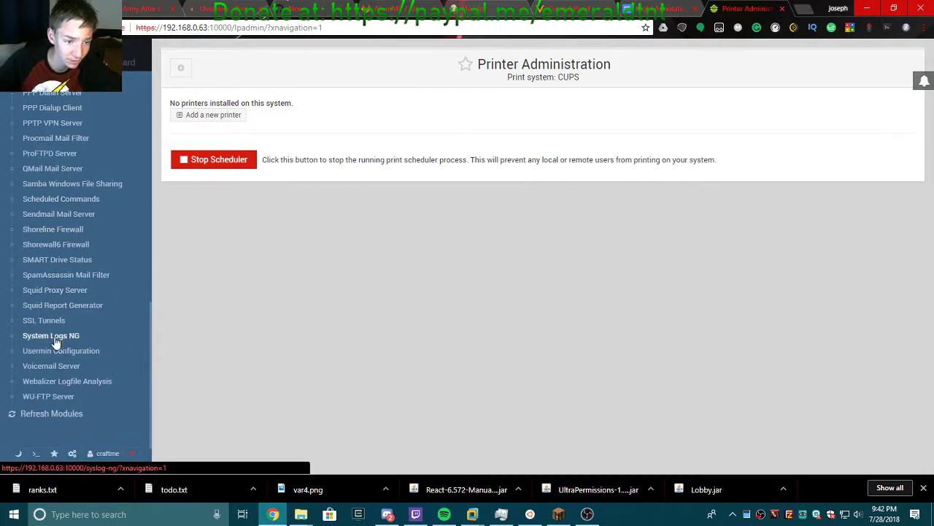
scroll(52, 427, "up", 10)
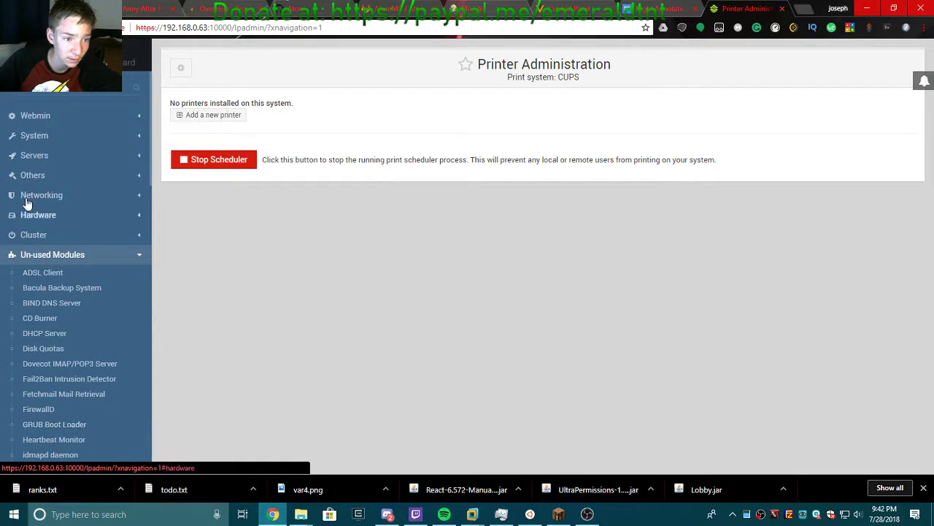
left_click(51, 255)
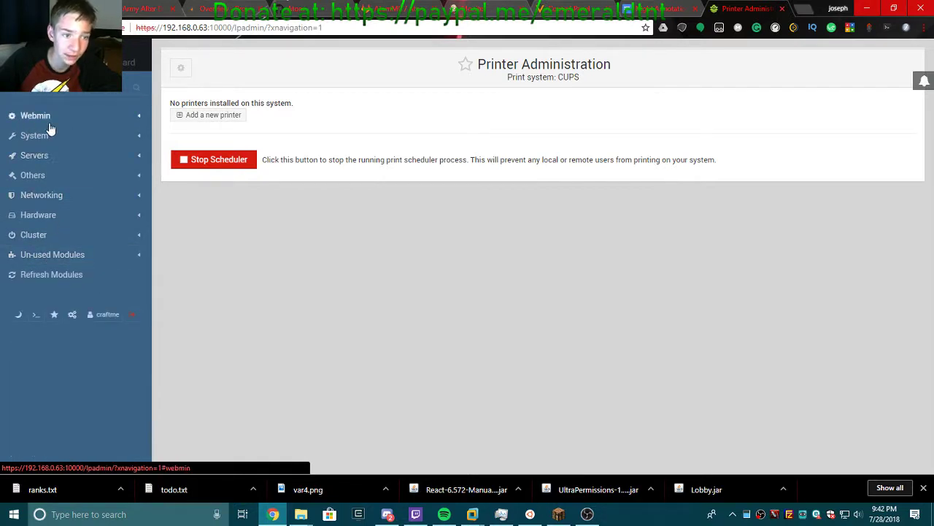
left_click(49, 123)
left_click(49, 123)
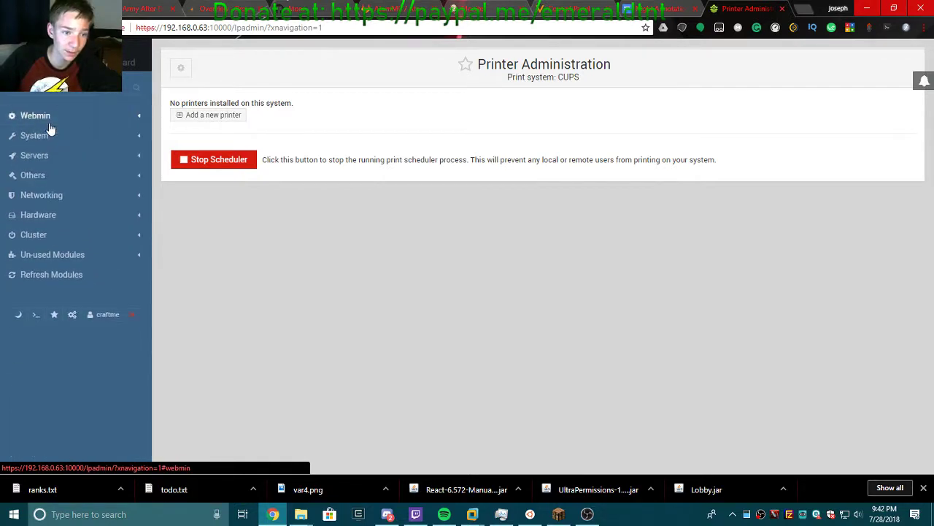
left_click(49, 122)
left_click(49, 122)
left_click(40, 143)
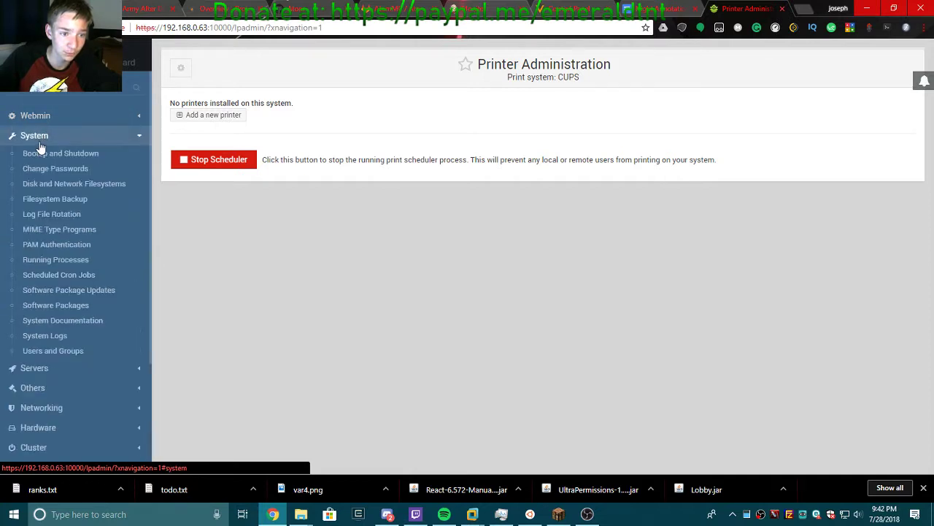
left_click(52, 136)
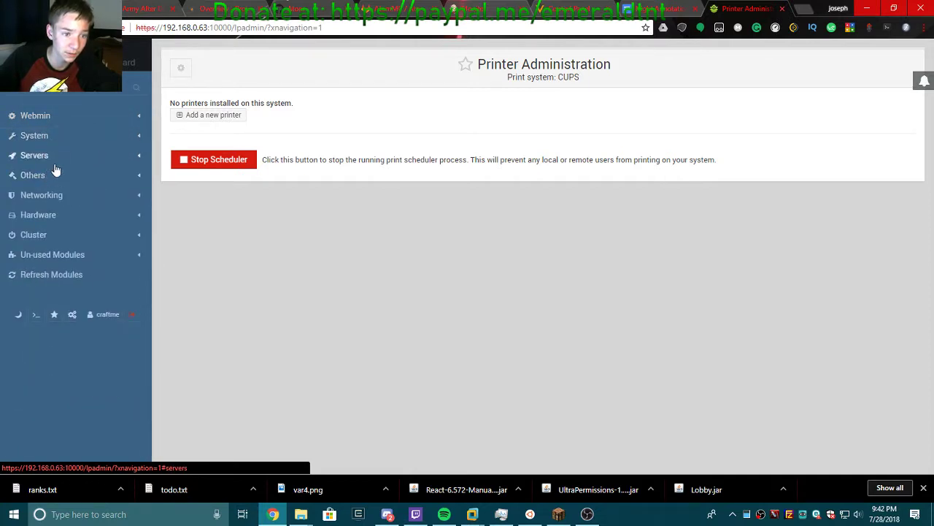
left_click(48, 175)
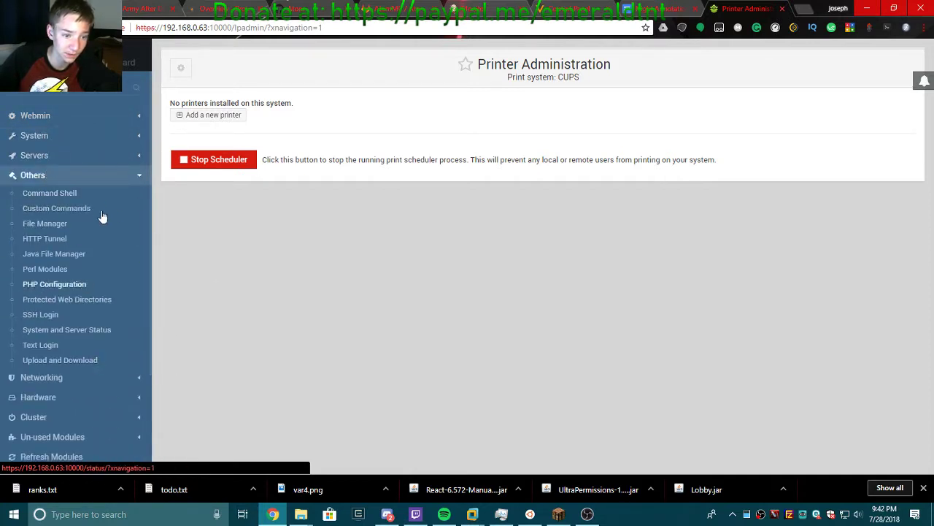
left_click(53, 180)
Step: Open the Apache Webserver module and look over its global configuration options and existing virtual hosts
left_click(54, 158)
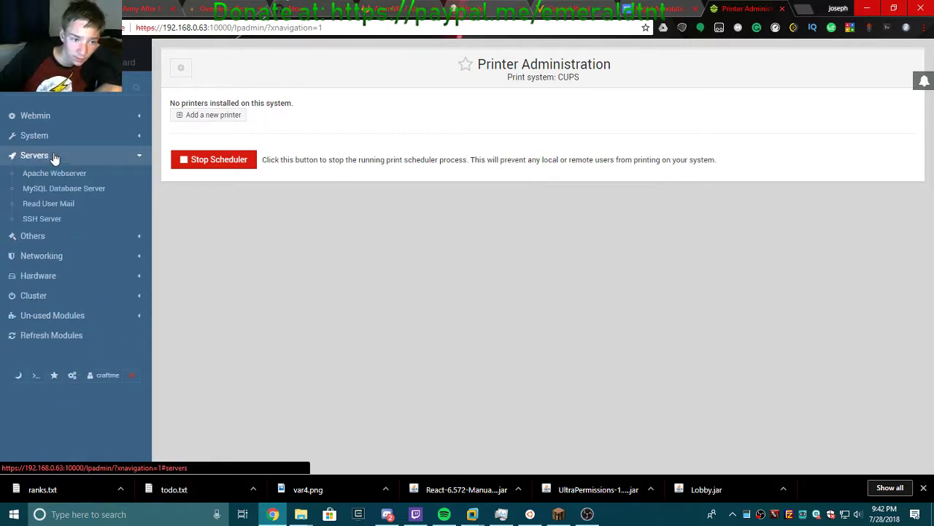
left_click(57, 169)
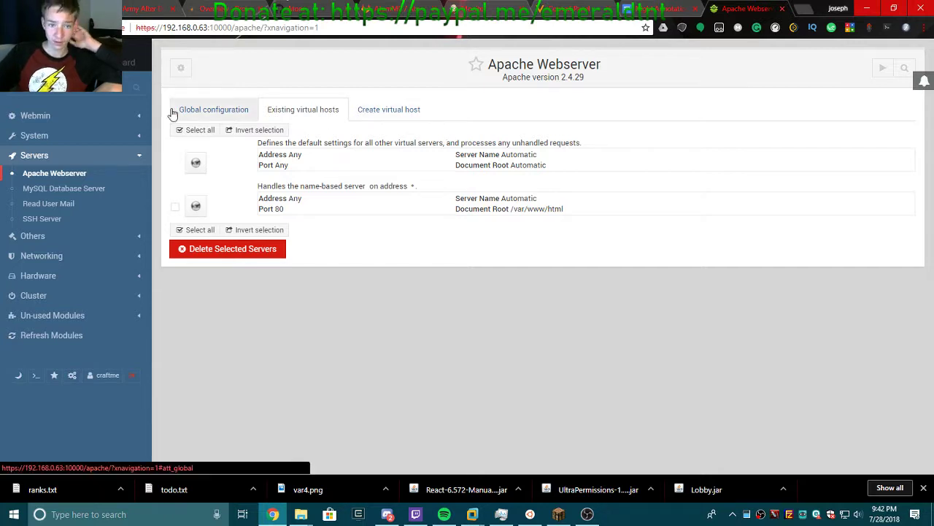
left_click(200, 113)
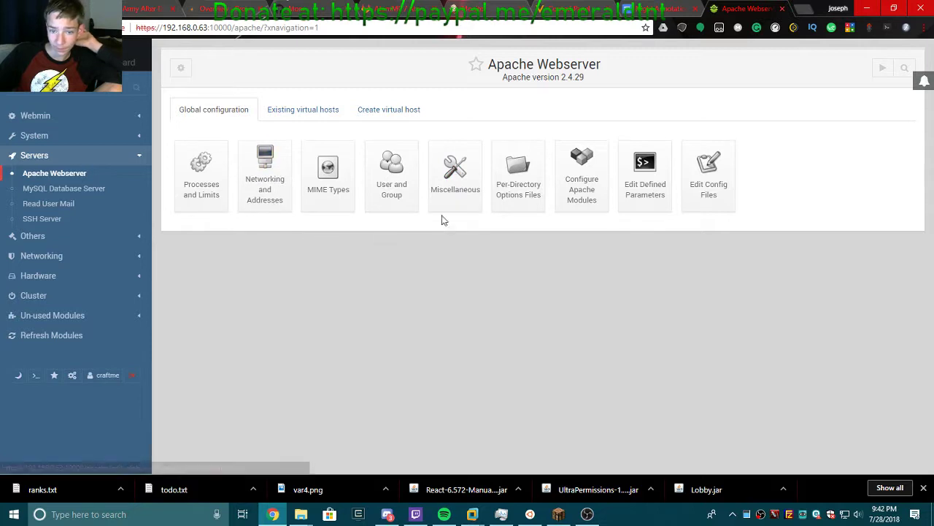
left_click(311, 119)
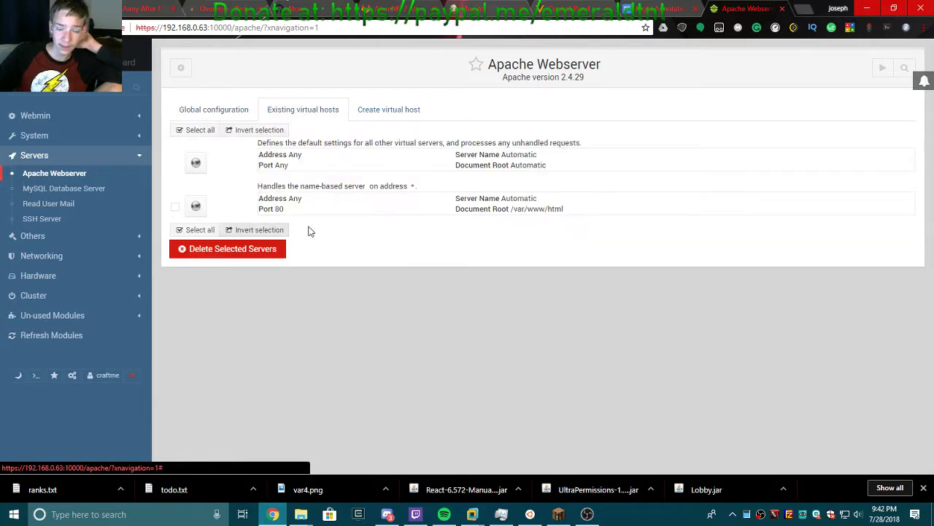
Step: Open the MySQL Database Server module and examine the tables of the mysql database
left_click(58, 189)
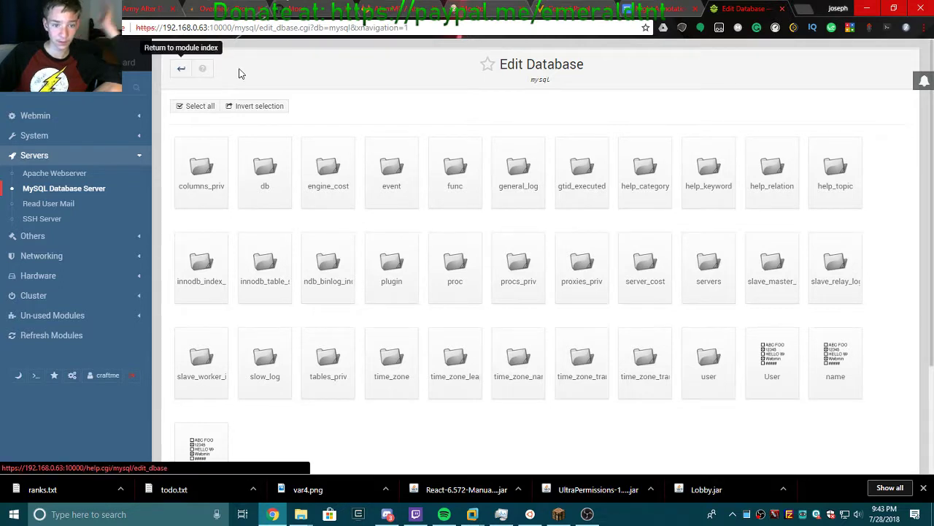
Step: Create a new MySQL database named craftme with the default character set and collation and no initial table
left_click(181, 68)
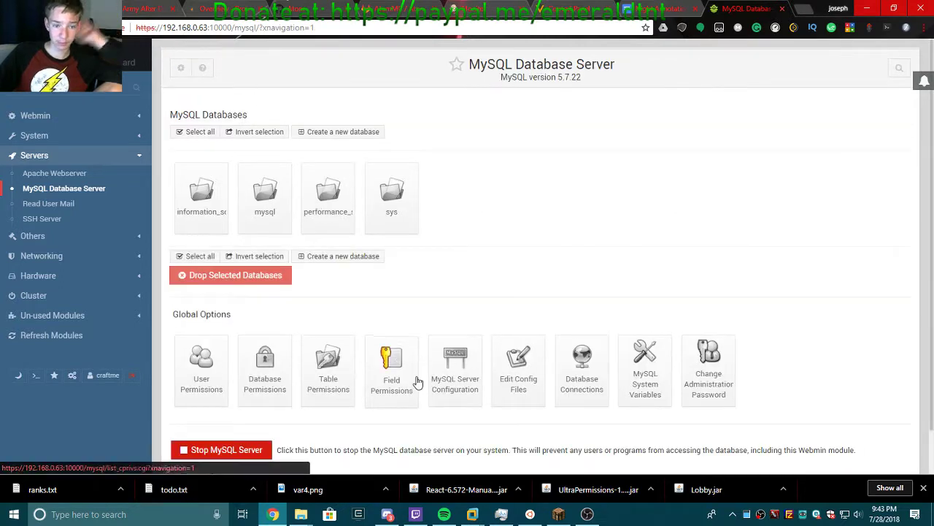
left_click(336, 133)
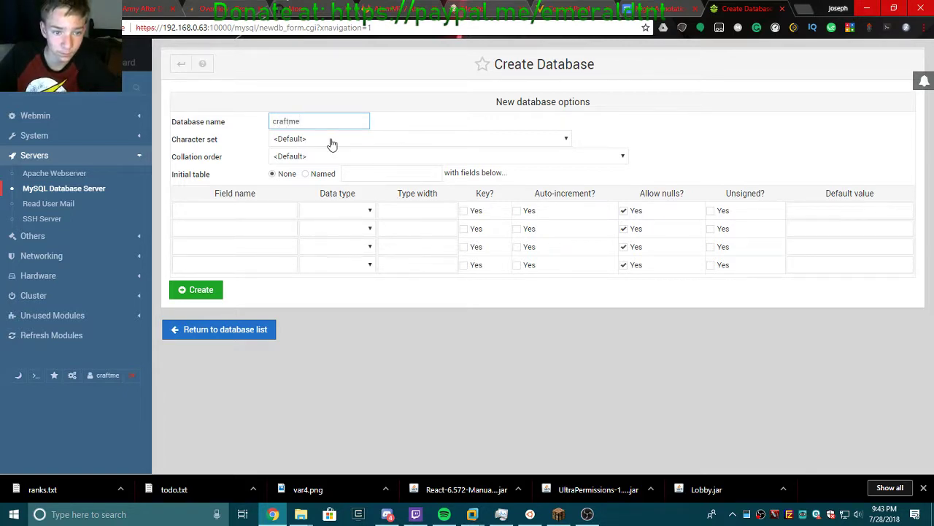
left_click(330, 143)
left_click(330, 143)
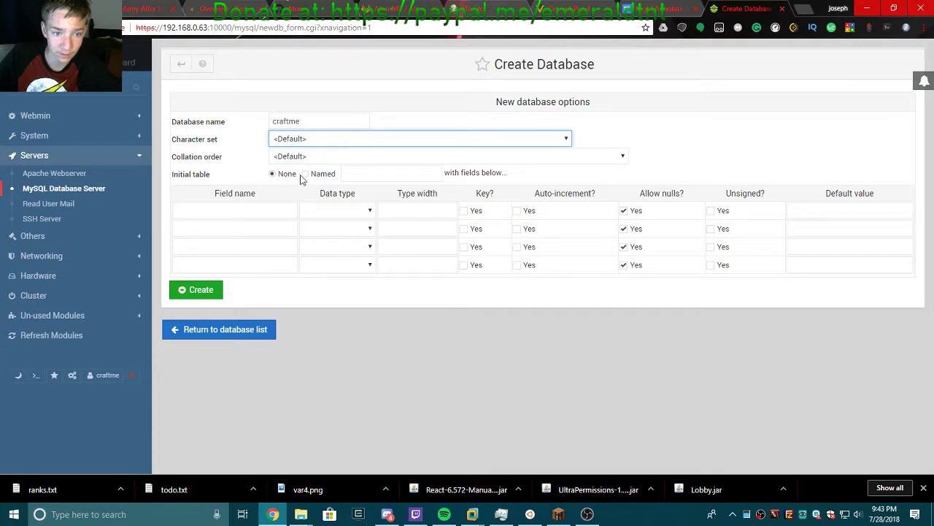
left_click(210, 292)
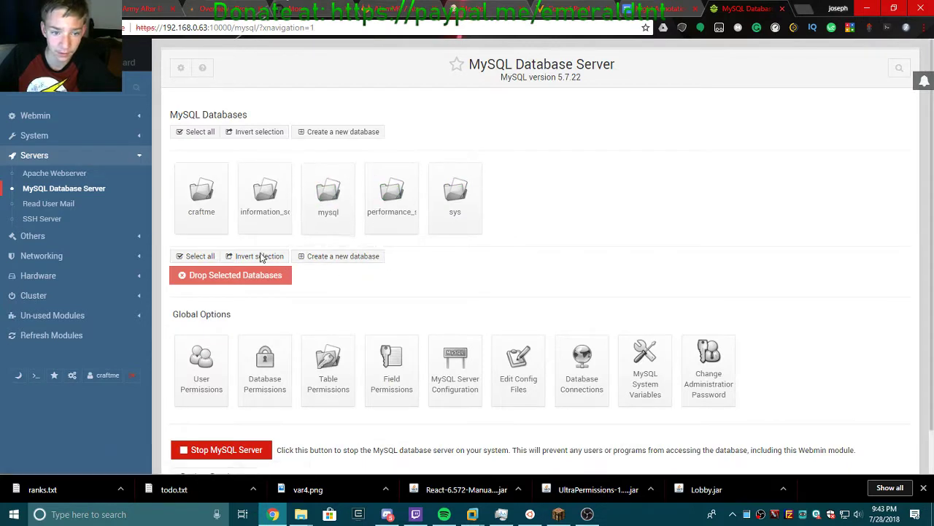
Step: Open the craftme database's Execute SQL page and look over the SSH Server module
left_click(205, 216)
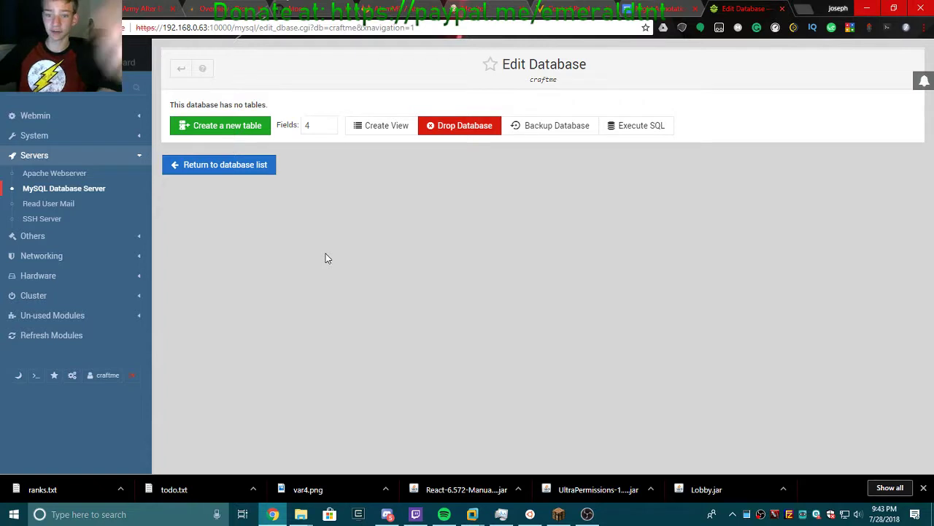
left_click(625, 127)
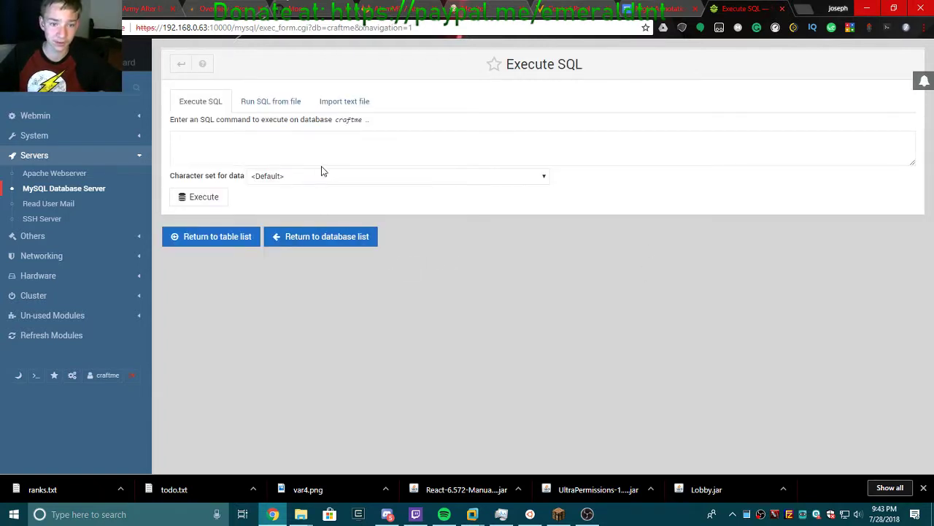
left_click(54, 223)
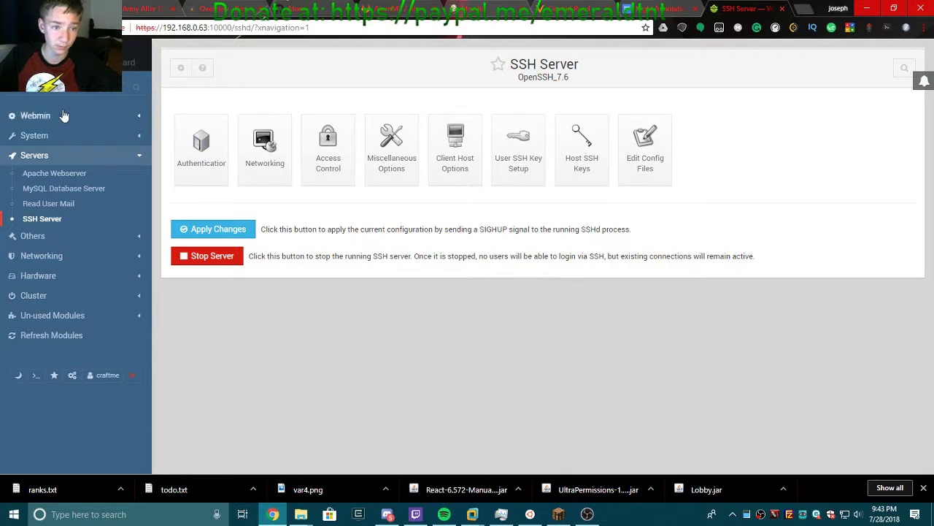
left_click(73, 159)
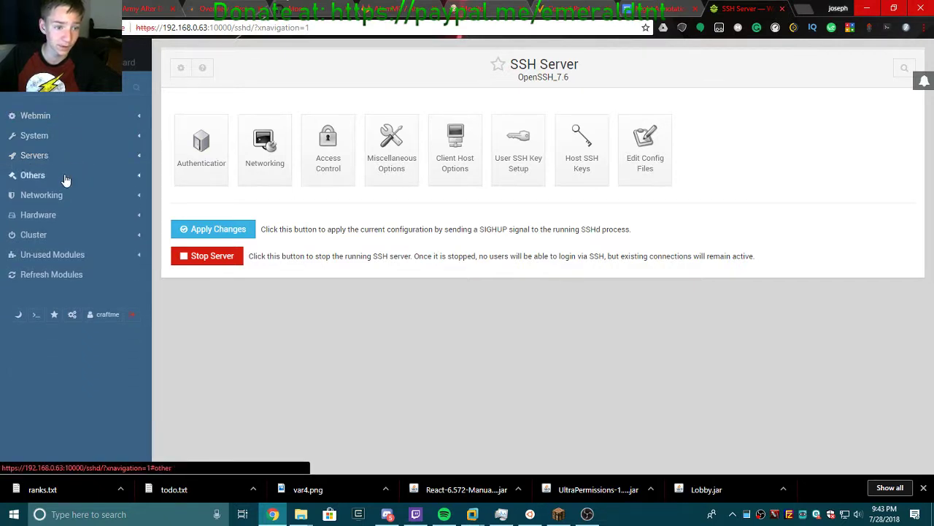
Step: Refresh the status of the Apache Webserver monitor in System and Server Status and return to the service list
left_click(63, 178)
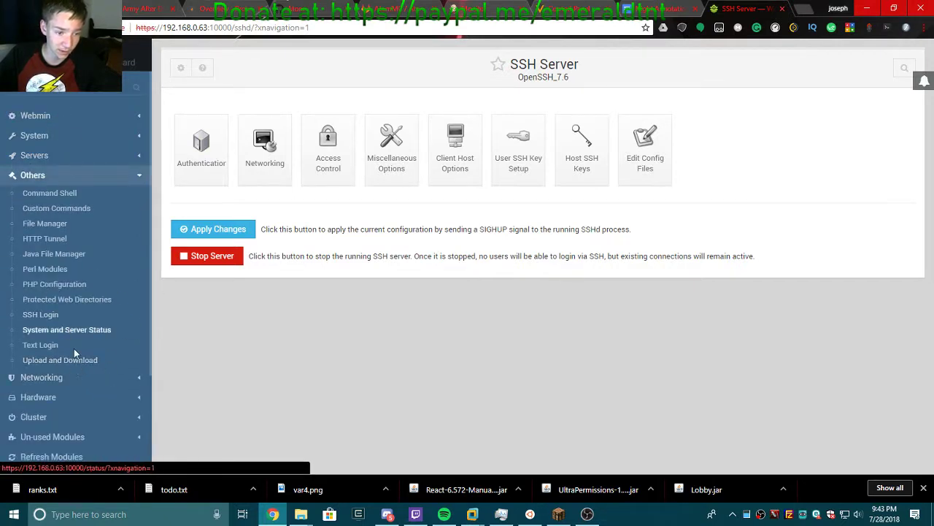
left_click(86, 332)
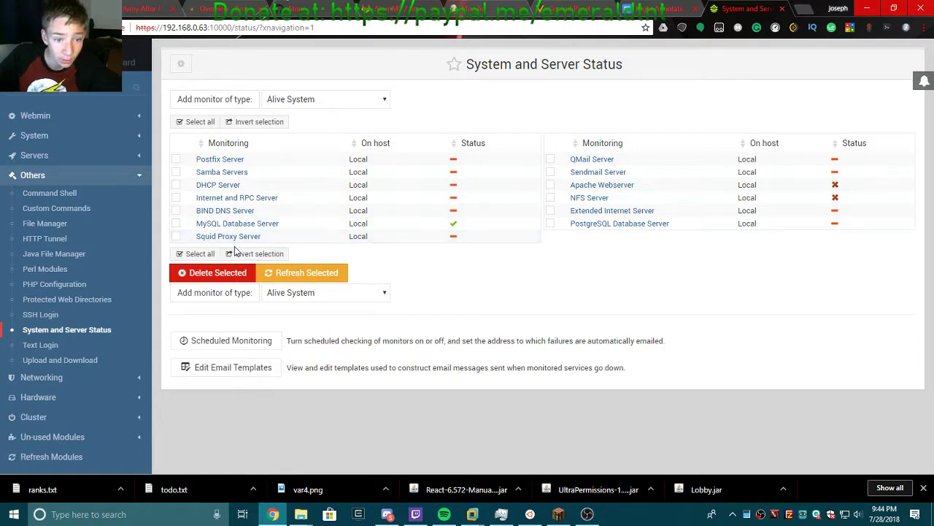
left_click(550, 185)
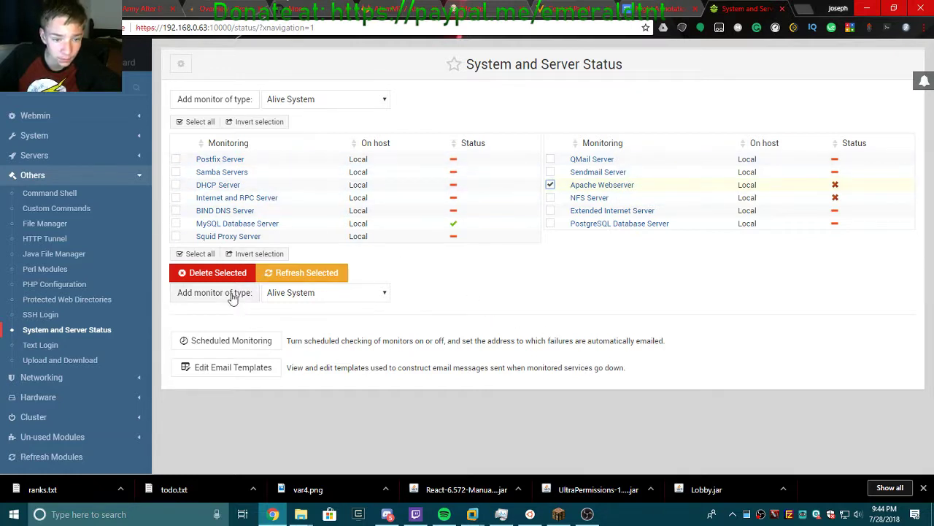
left_click(323, 276)
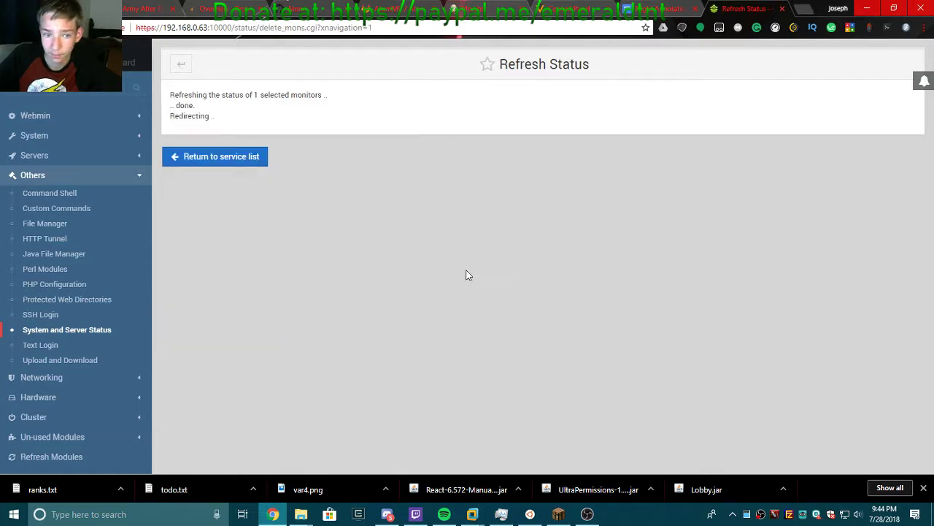
left_click(246, 162)
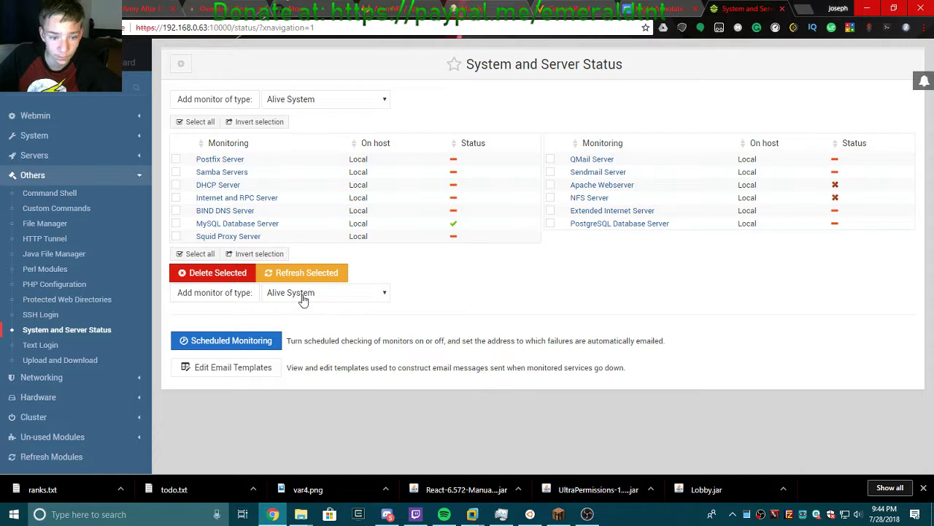
Step: Look over the available monitor types and the settings of the Apache Webserver monitor
left_click(304, 293)
left_click(303, 292)
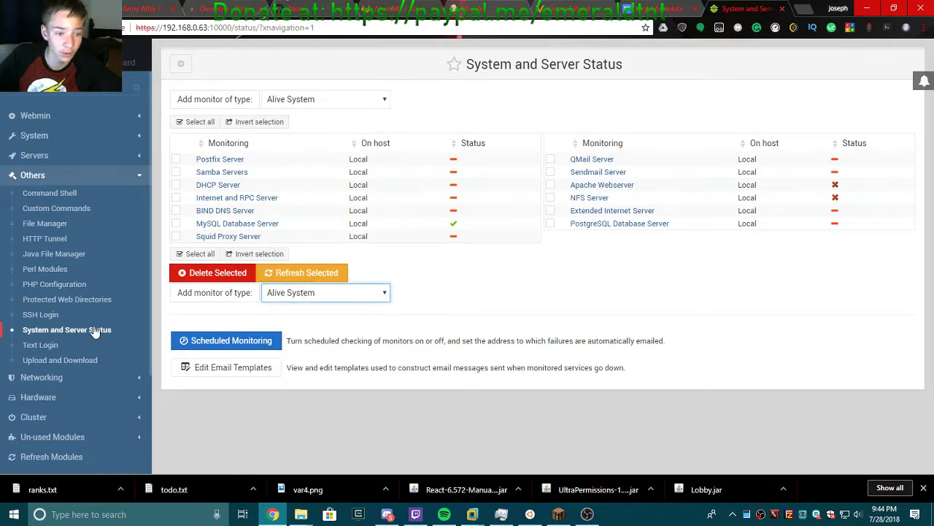
left_click(613, 185)
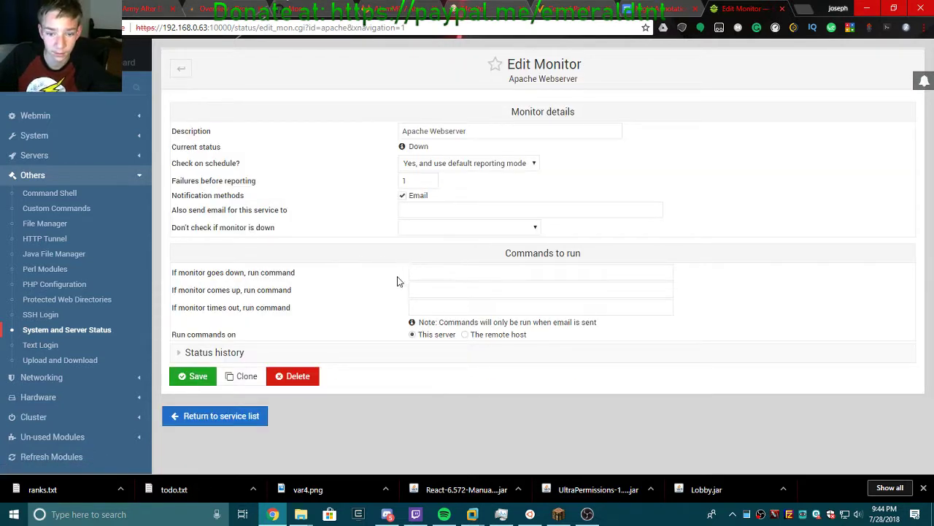
left_click(207, 416)
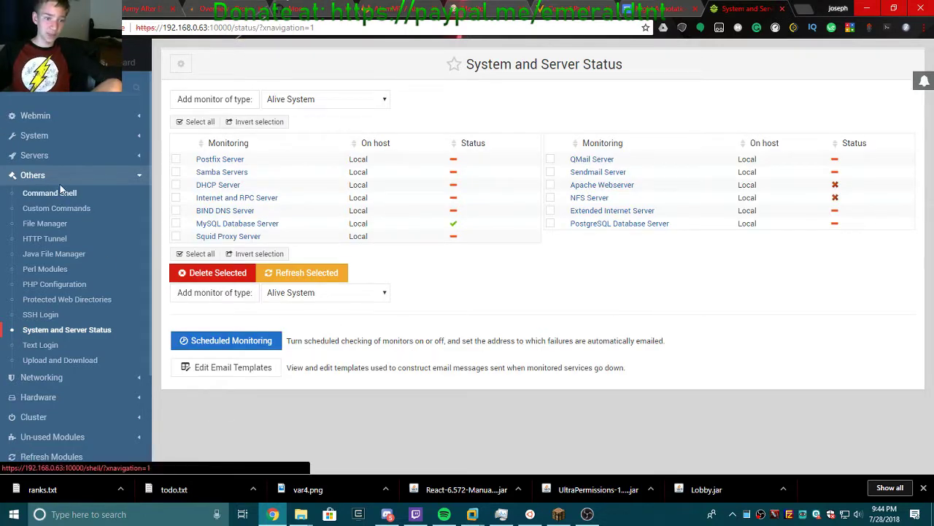
left_click(32, 175)
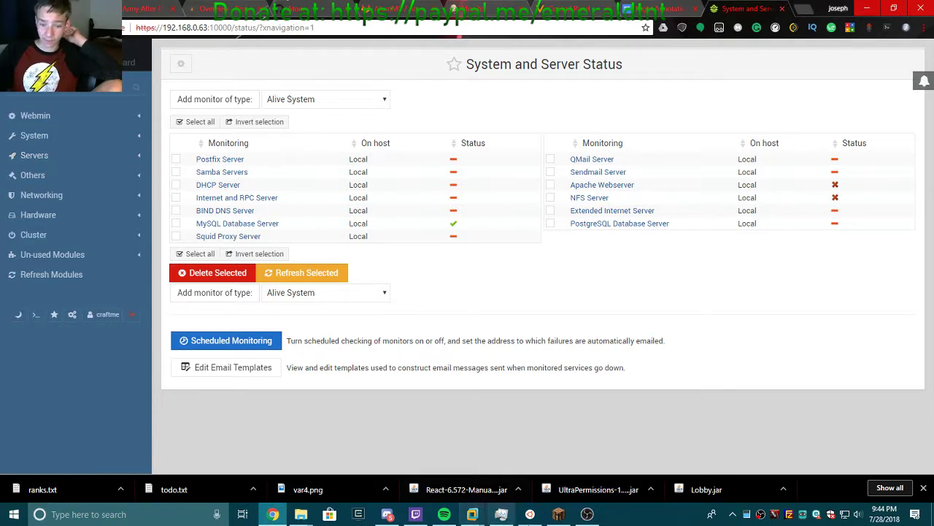
Step: Switch to the Ubuntu terminal window to view its output, and return to the browser
left_click(530, 514)
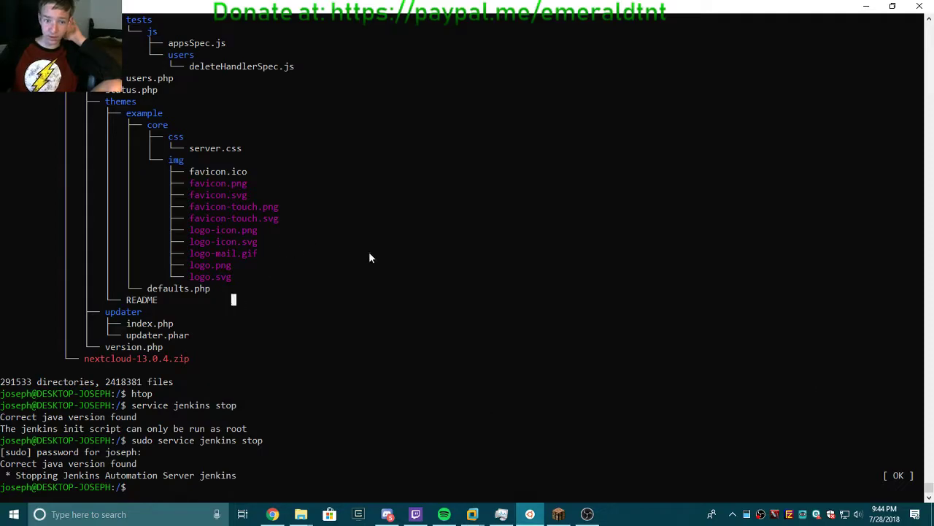
mouse_move(929, 491)
left_mouse_down()
mouse_move(929, 22)
mouse_move(905, 246)
mouse_move(927, 490)
left_mouse_up()
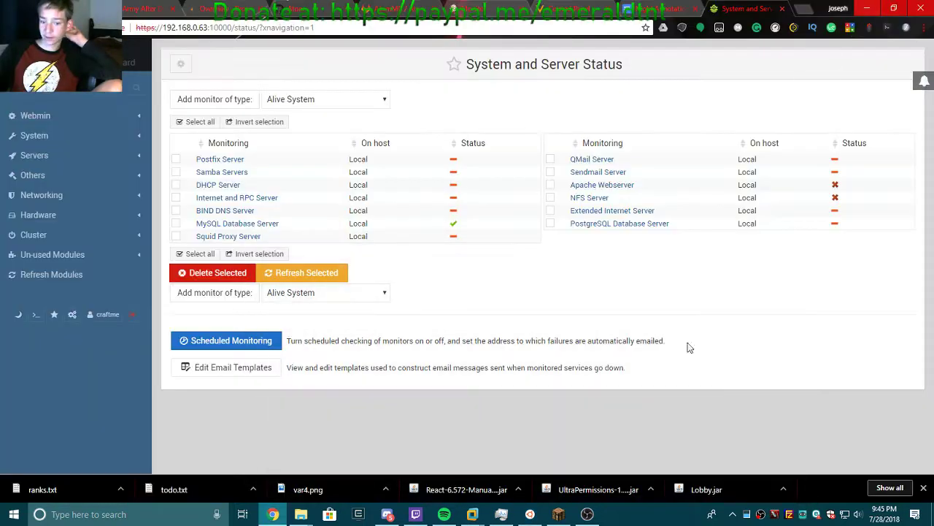
left_click(867, 6)
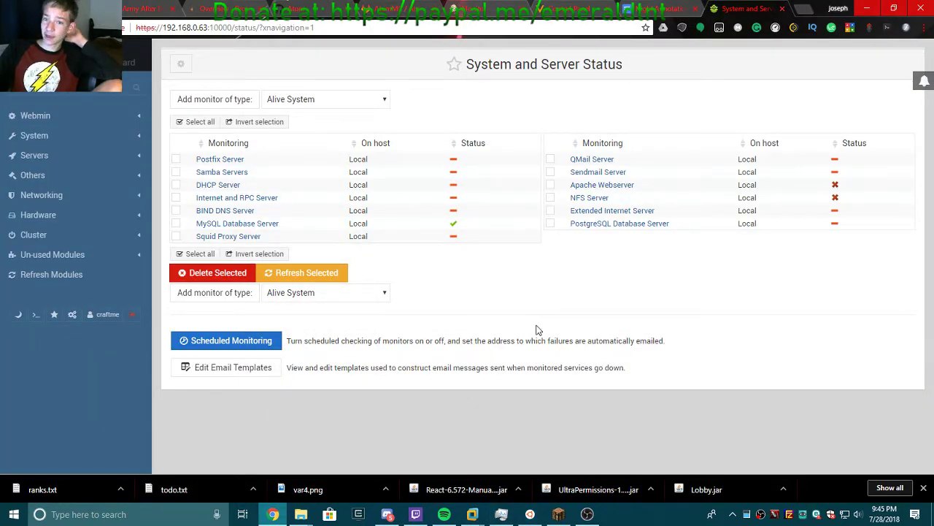
Step: Search the web for webmin, download the Webmin 1.890 Debian package from its official site, and close the download page
left_click(808, 10)
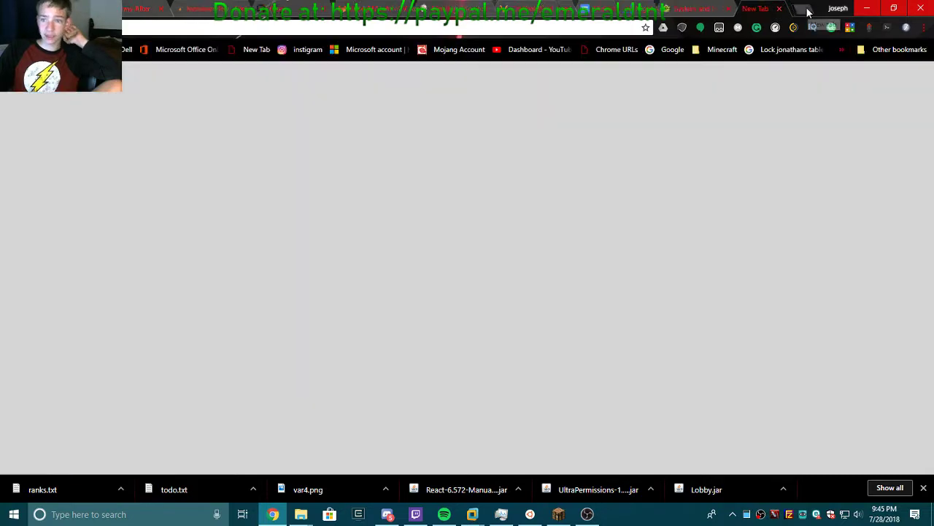
type("webmin")
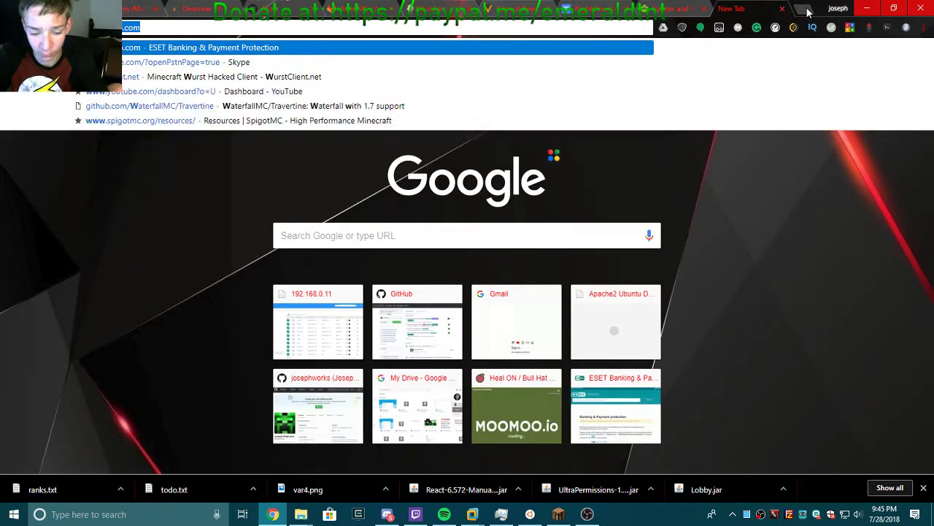
key("Return")
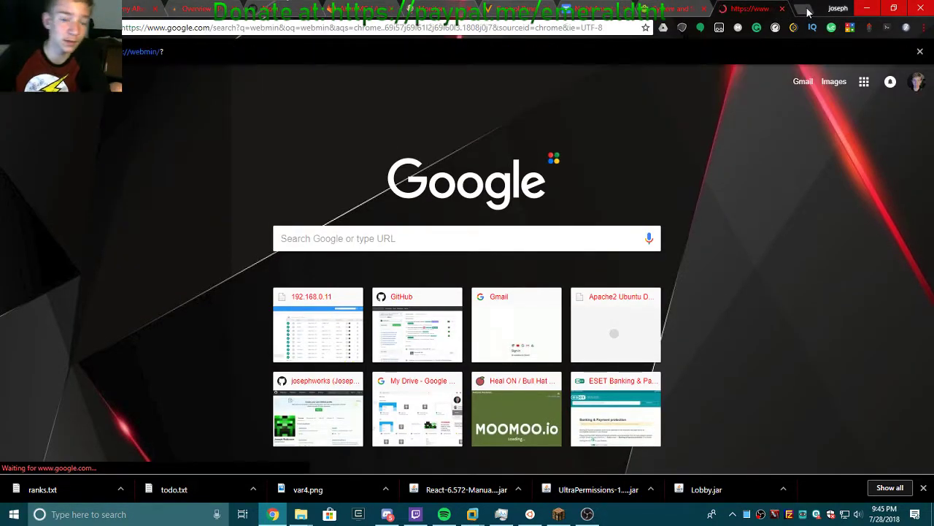
left_click(111, 173)
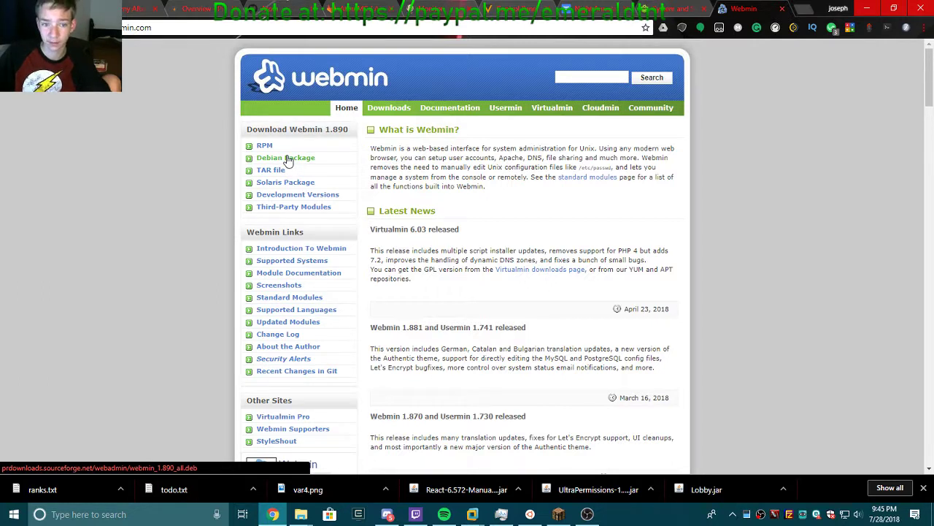
left_click(288, 159)
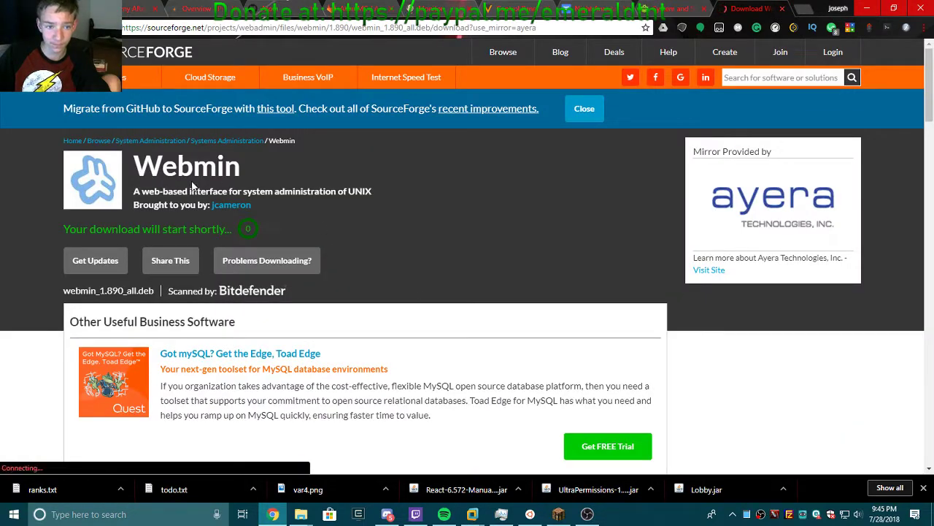
left_click(782, 9)
Step: Delete the downloaded webmin_1.890_all.deb from the Downloads folder and close the folder window
left_click(121, 490)
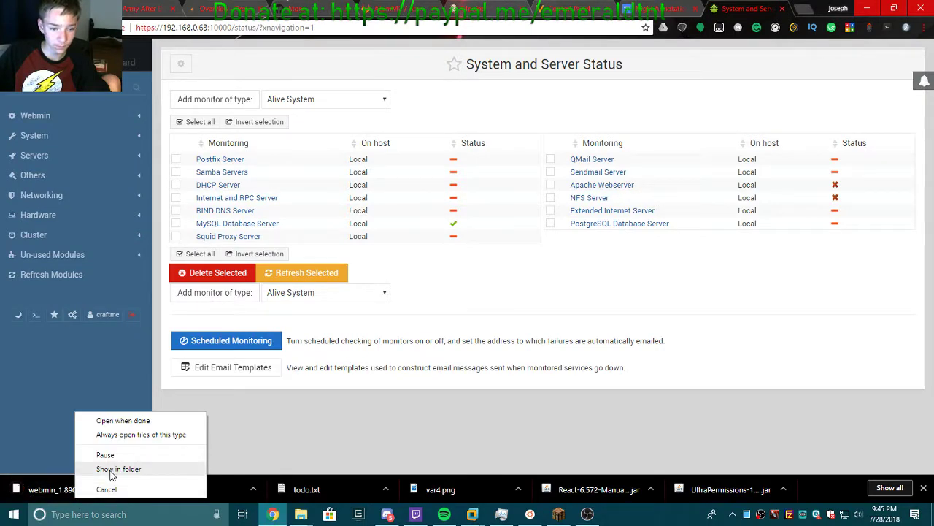
left_click(110, 470)
key("Delete")
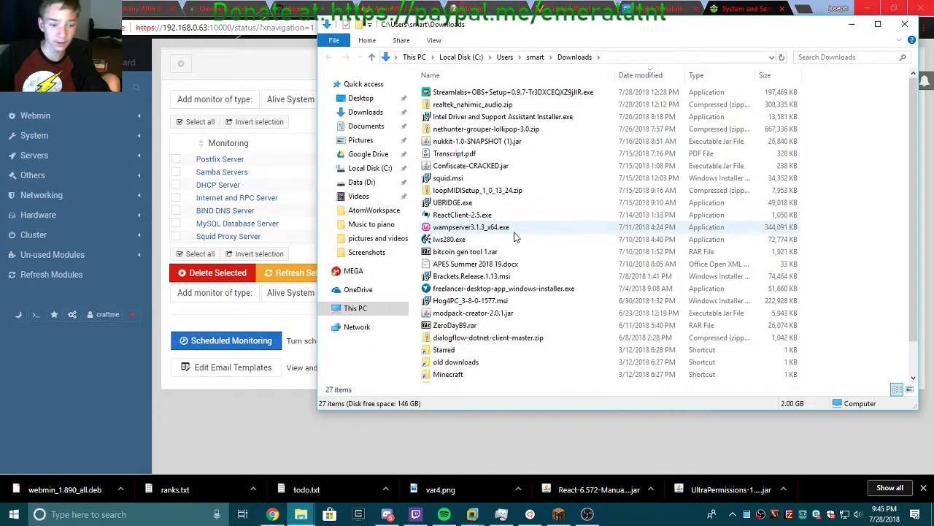
left_click(905, 25)
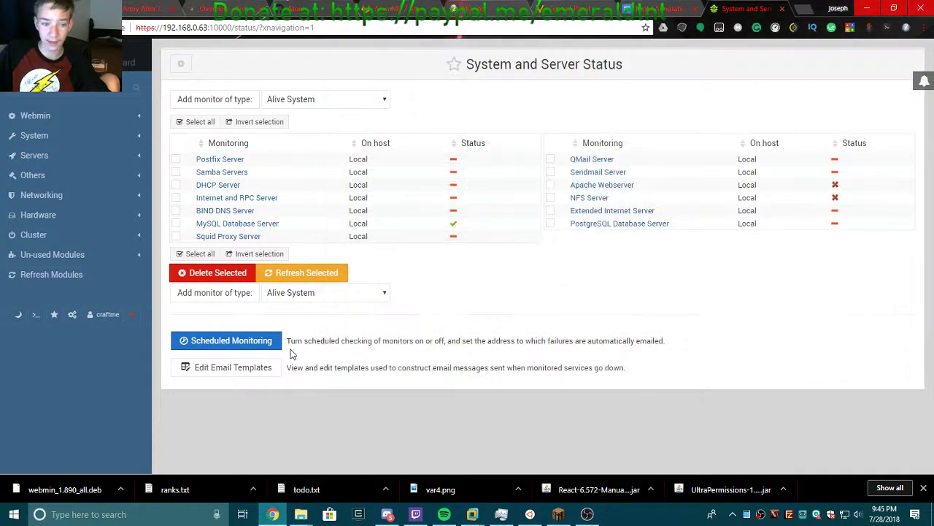
left_click(73, 488)
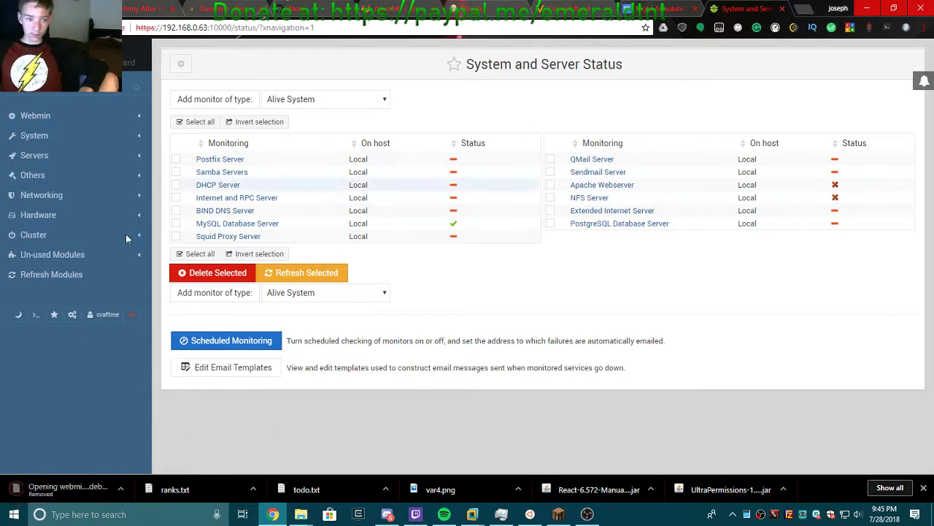
Step: Change the Webmin interface theme to Gray Framed Theme
left_click(73, 314)
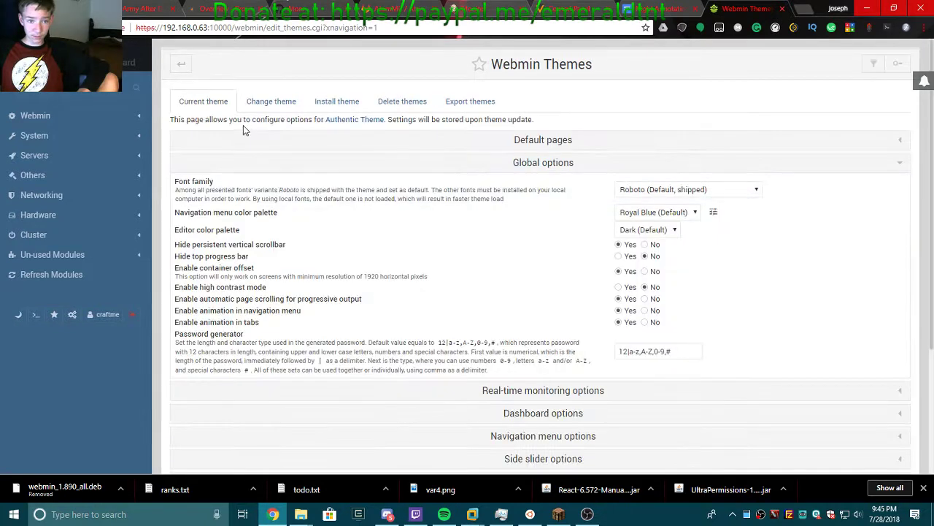
left_click(263, 101)
left_click(269, 140)
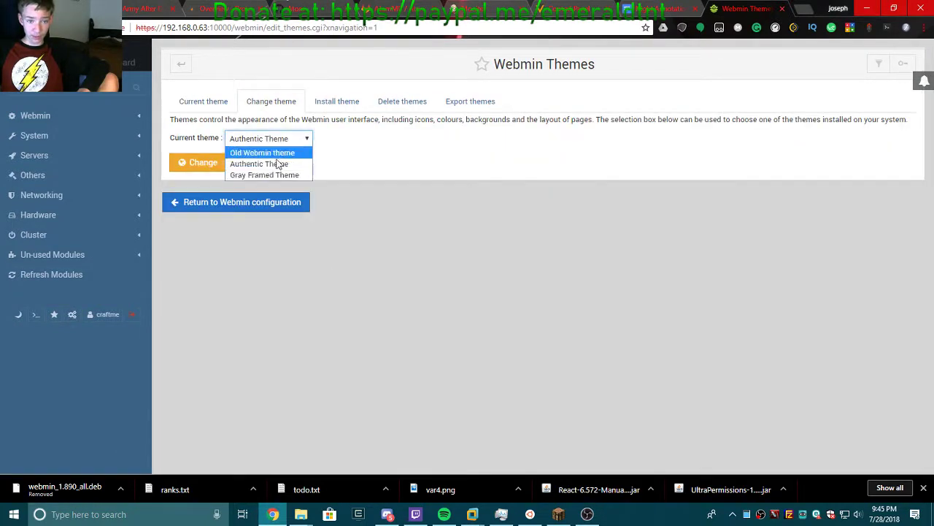
left_click(279, 175)
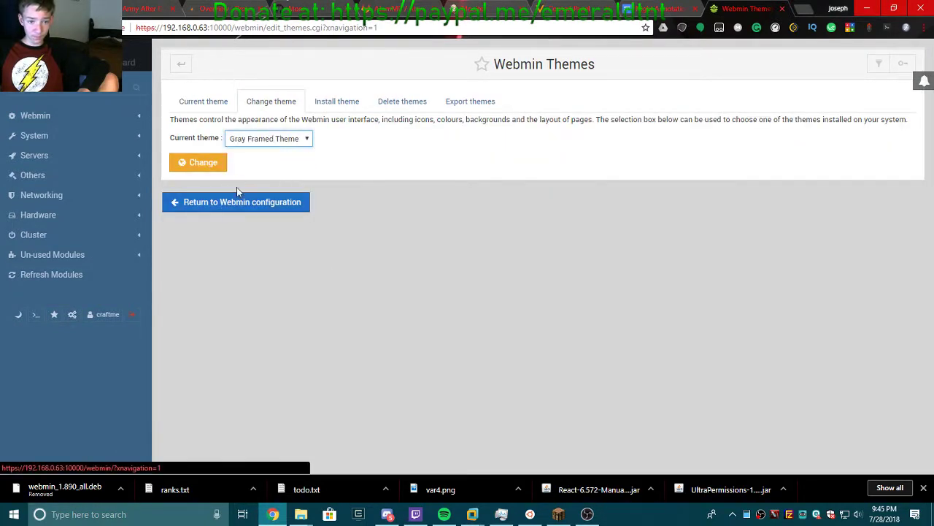
left_click(208, 167)
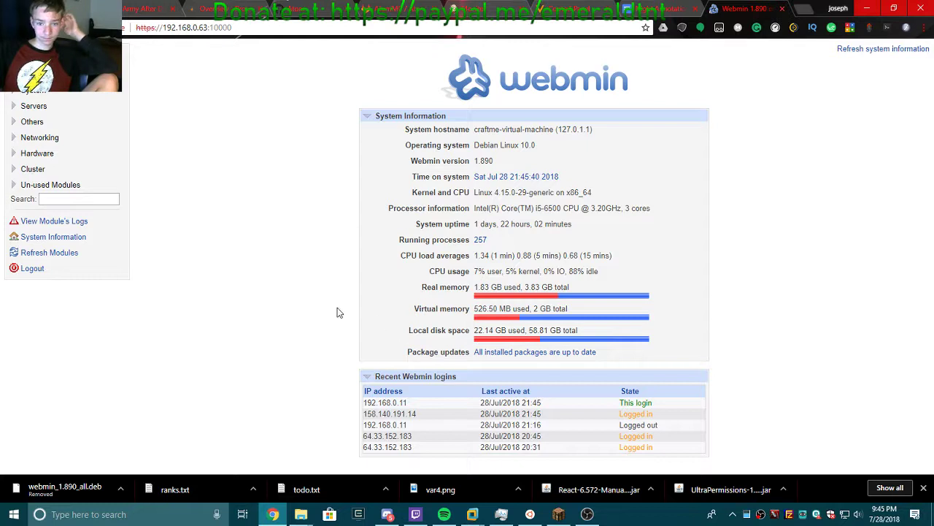
Step: View the System Information page in the new theme and refresh its data
left_click(74, 241)
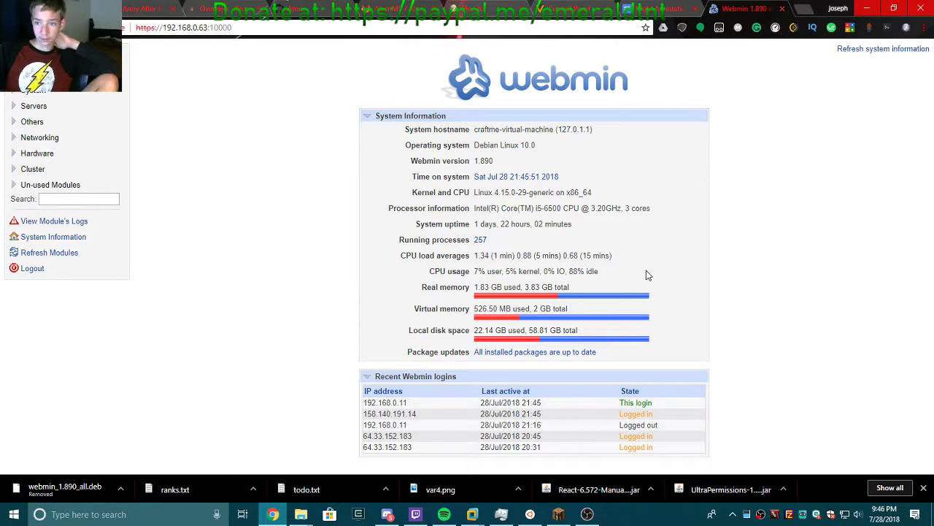
left_click(863, 50)
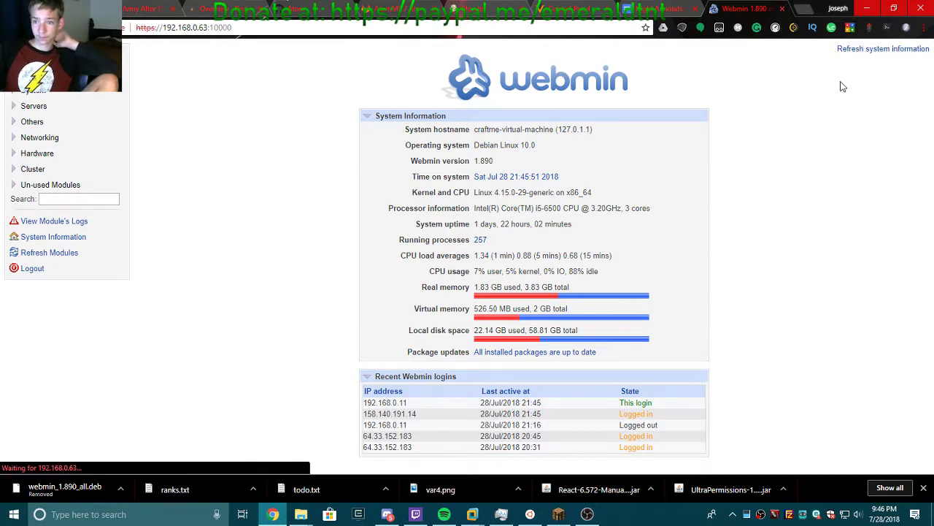